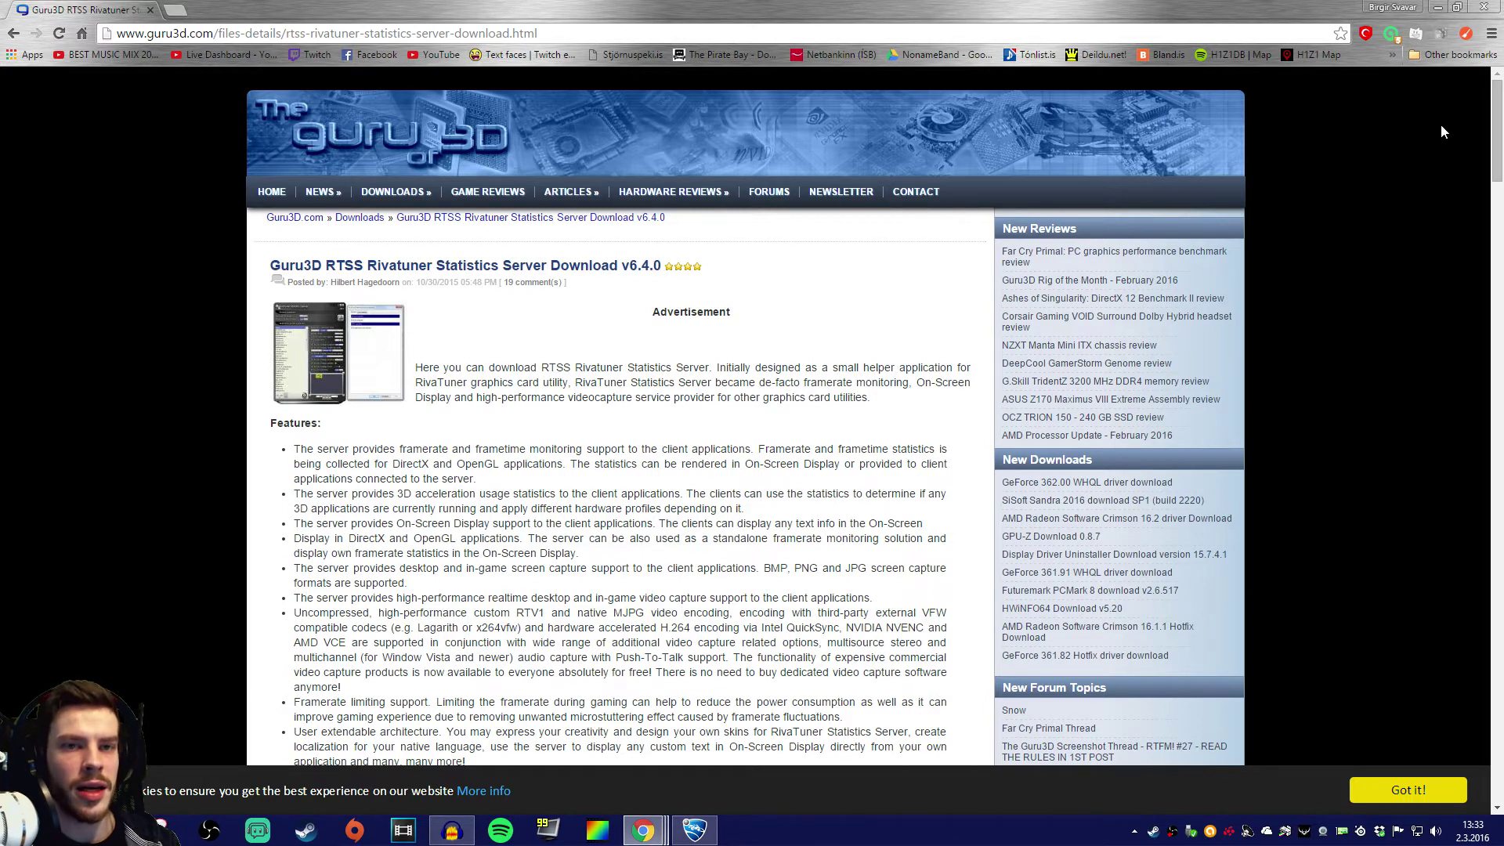
- Close the Chrome window showing the Guru3D RTSS download page to return to the desktop
click(1483, 7)
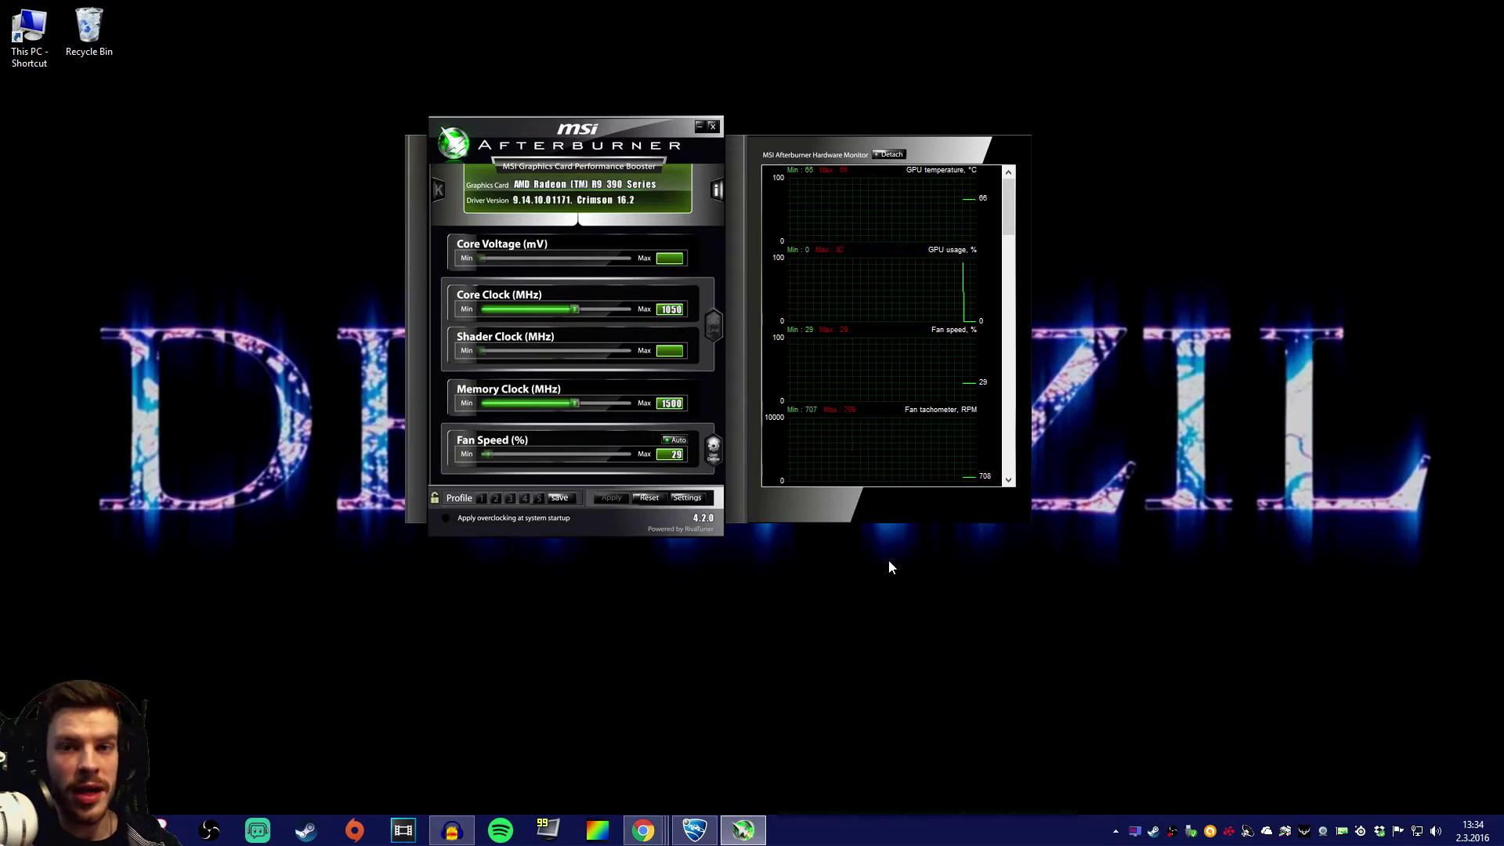
click(687, 497)
drag(603, 133, 787, 48)
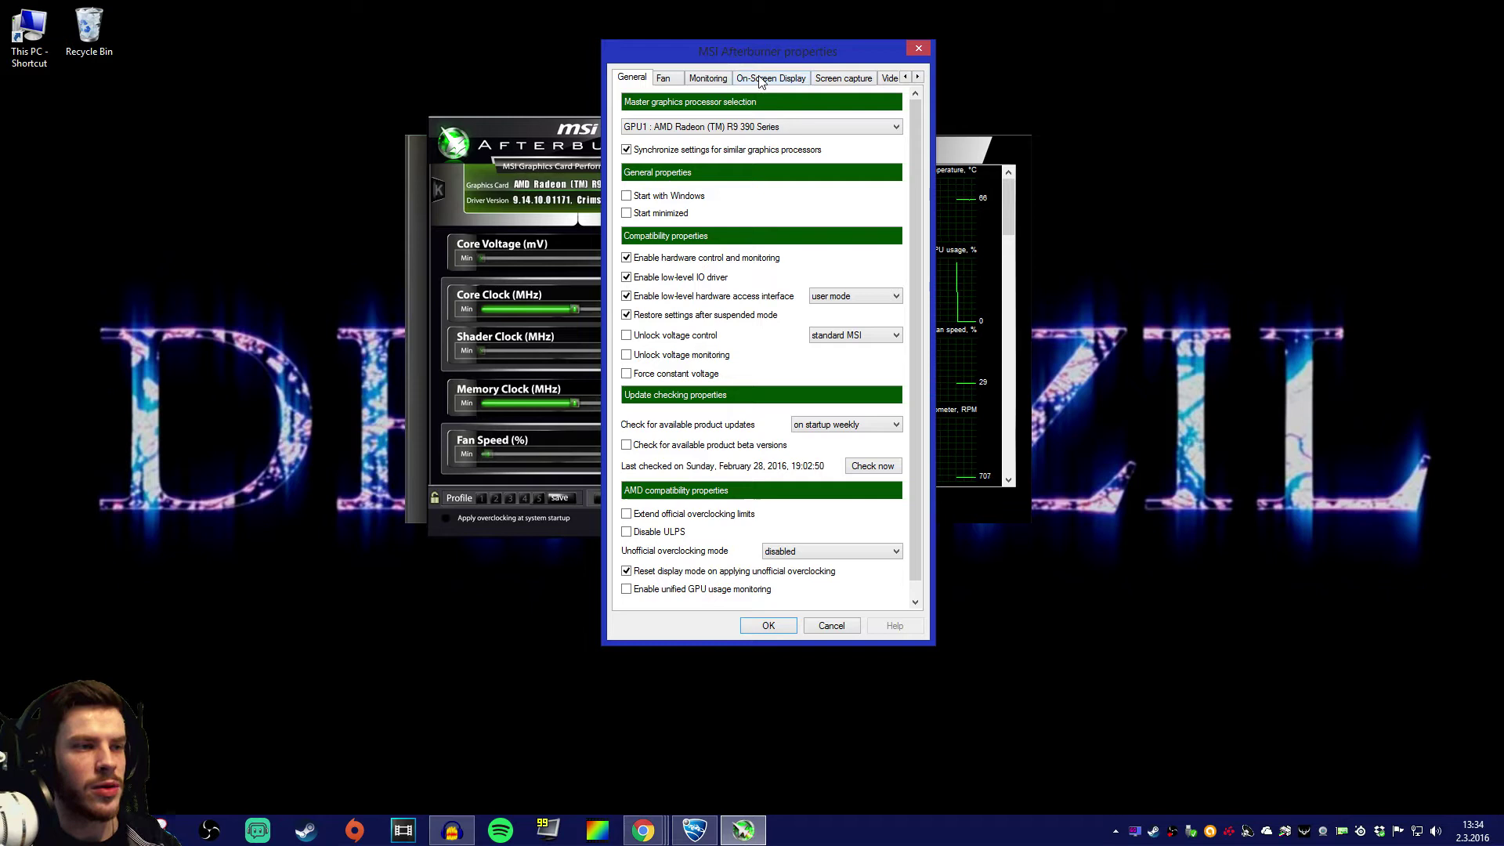
click(769, 78)
drag(780, 56, 724, 33)
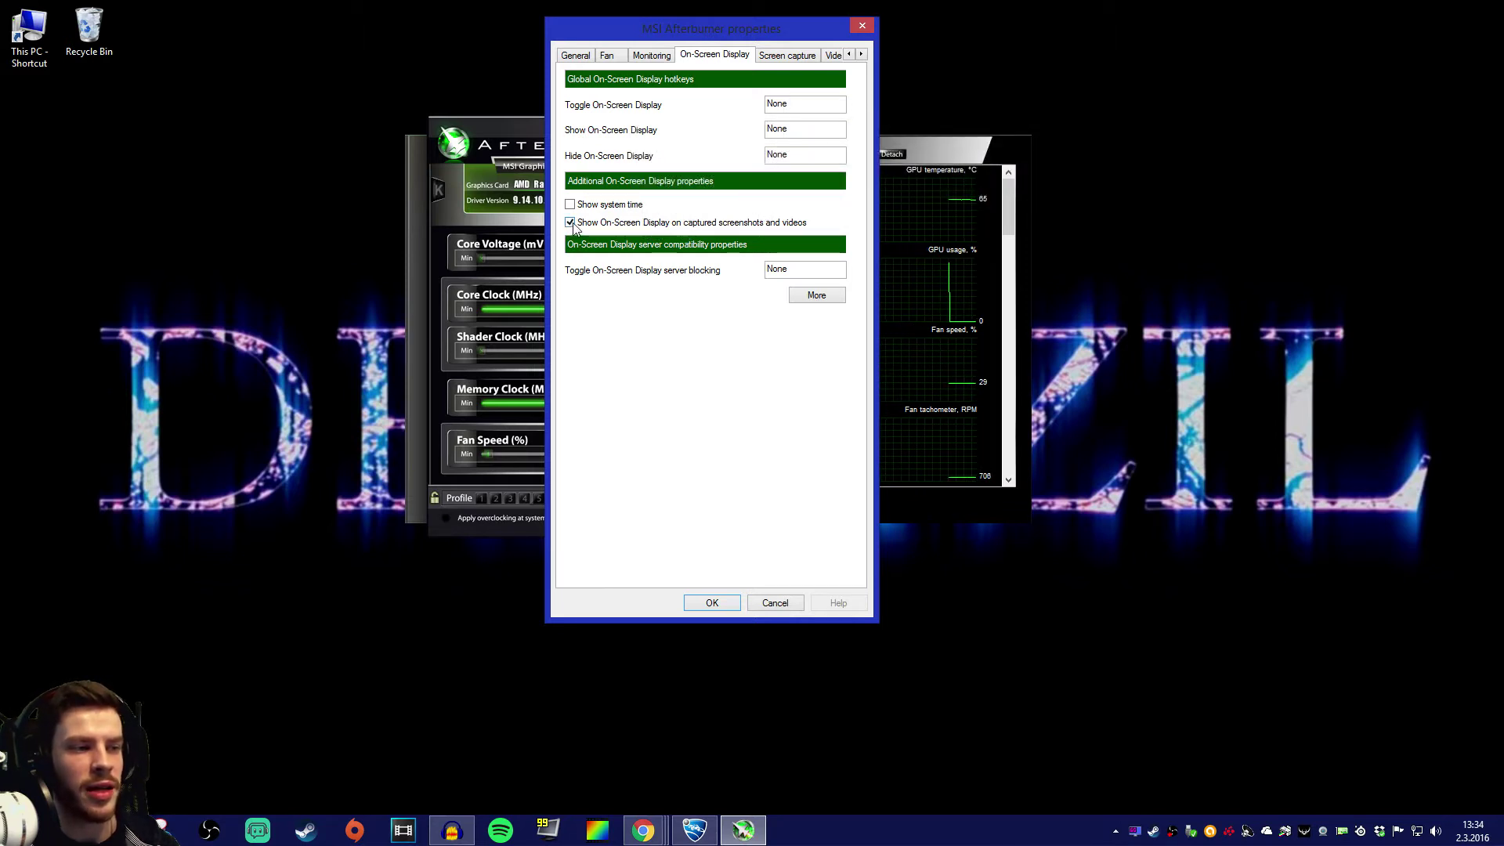
click(860, 54)
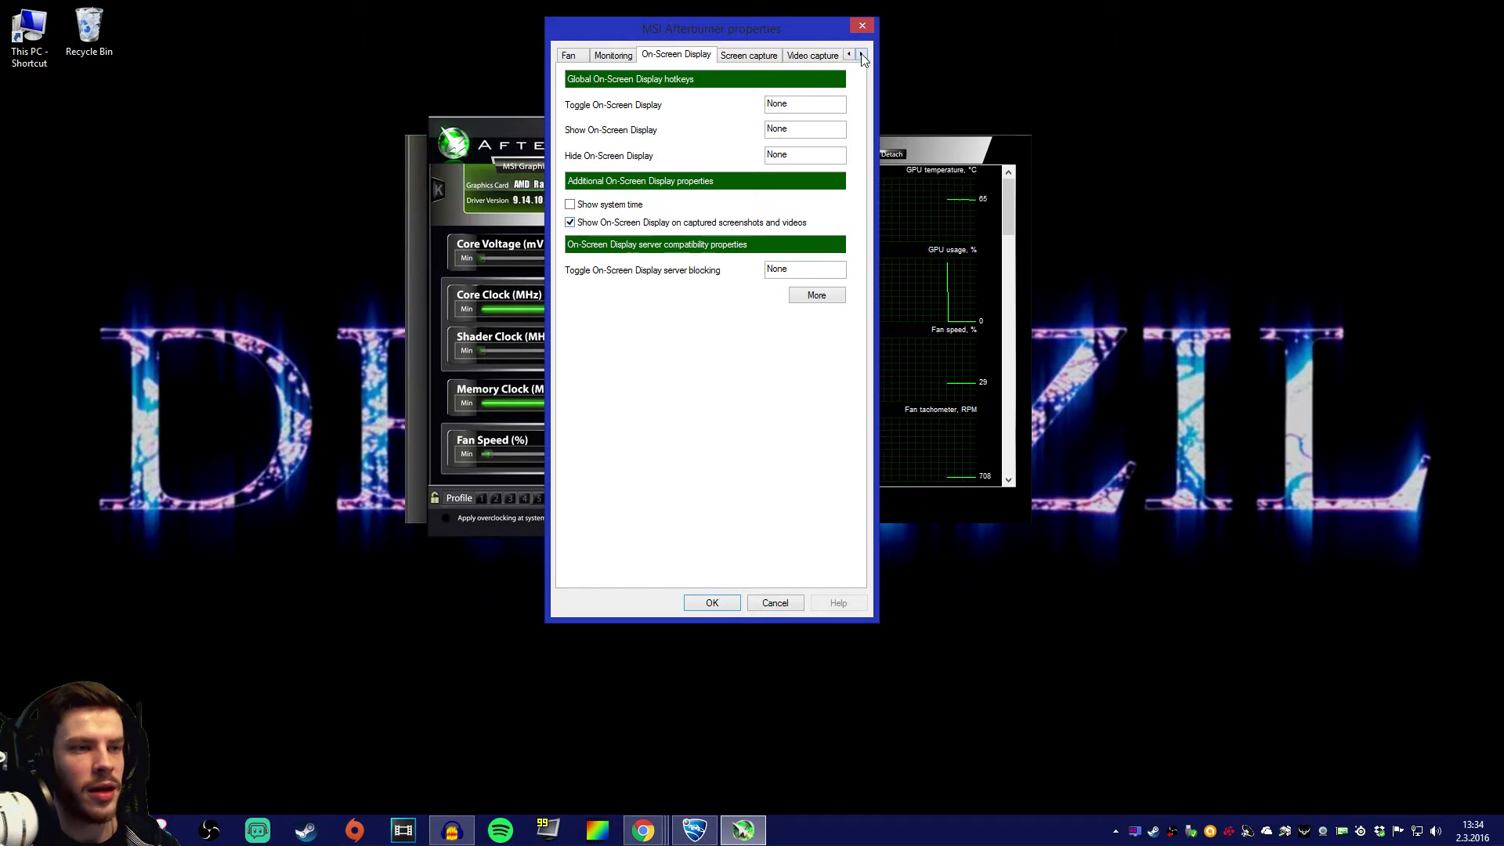
click(861, 54)
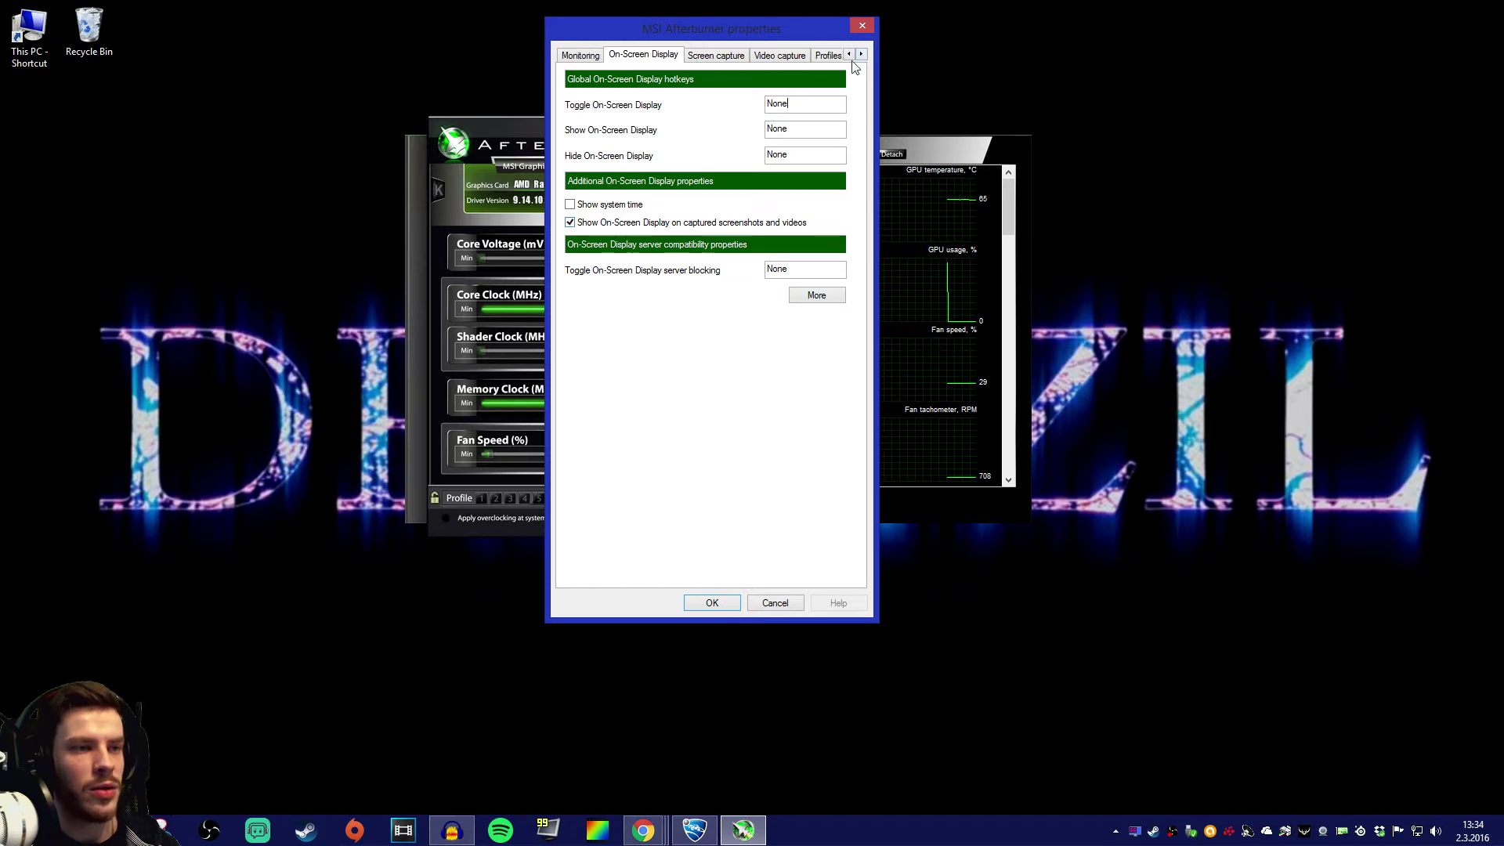
click(778, 56)
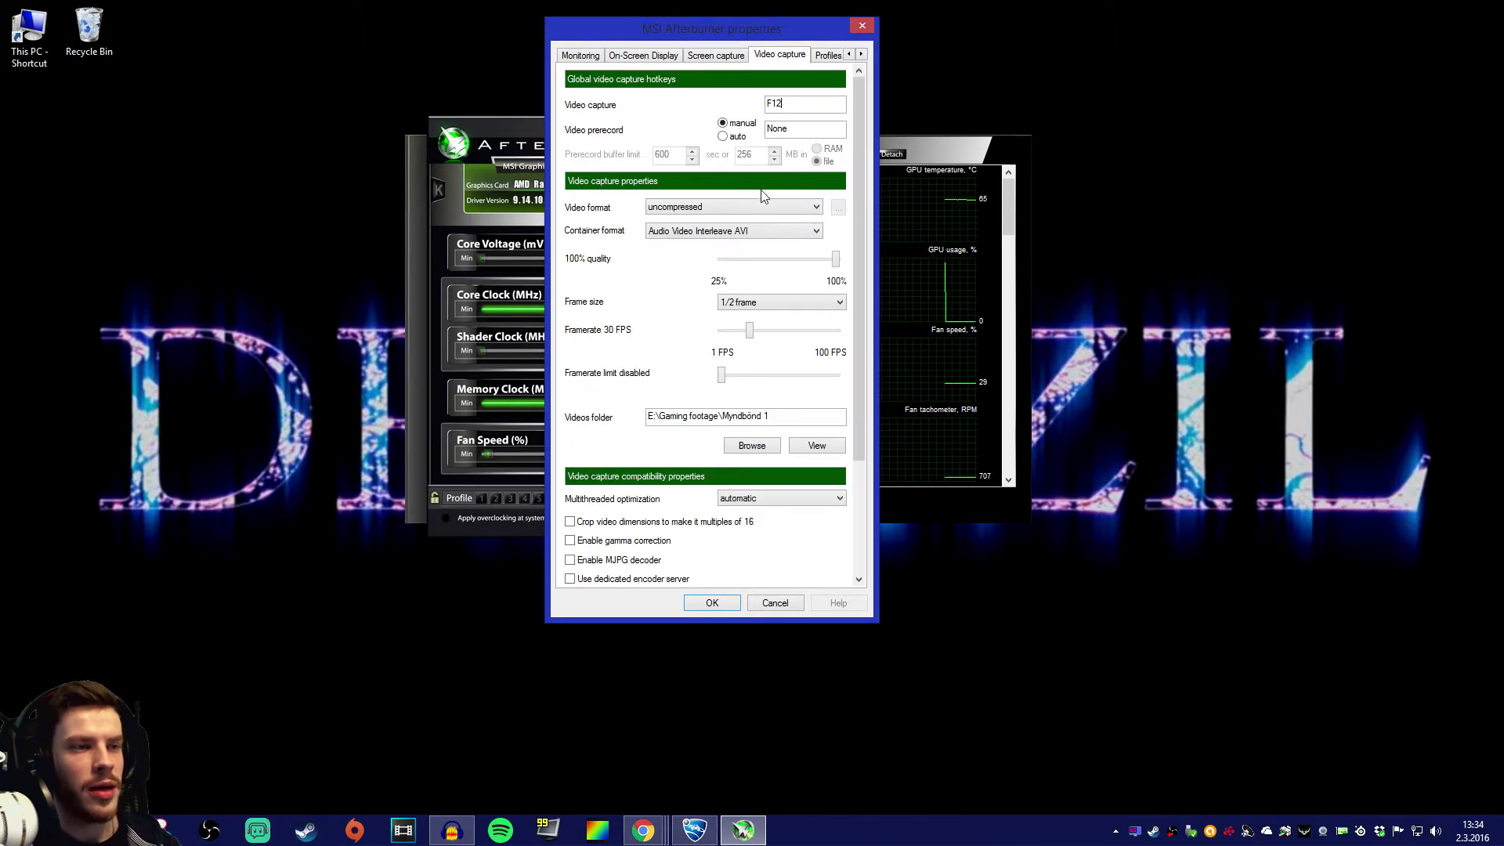
click(799, 105)
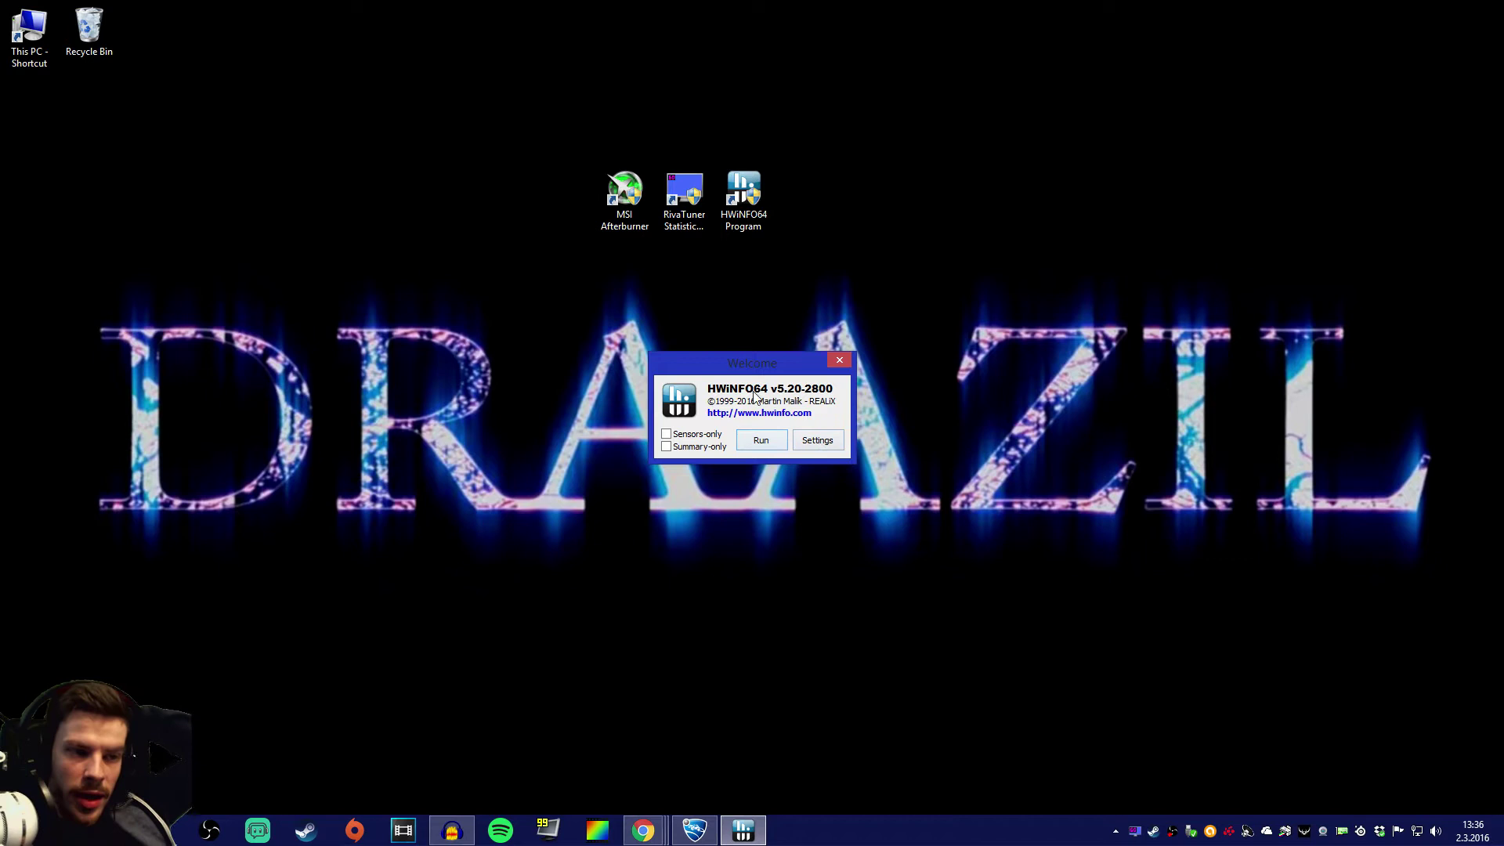
- Run HWiNFO64, open its Sensors window, and hide it to the system tray
drag(764, 351, 737, 315)
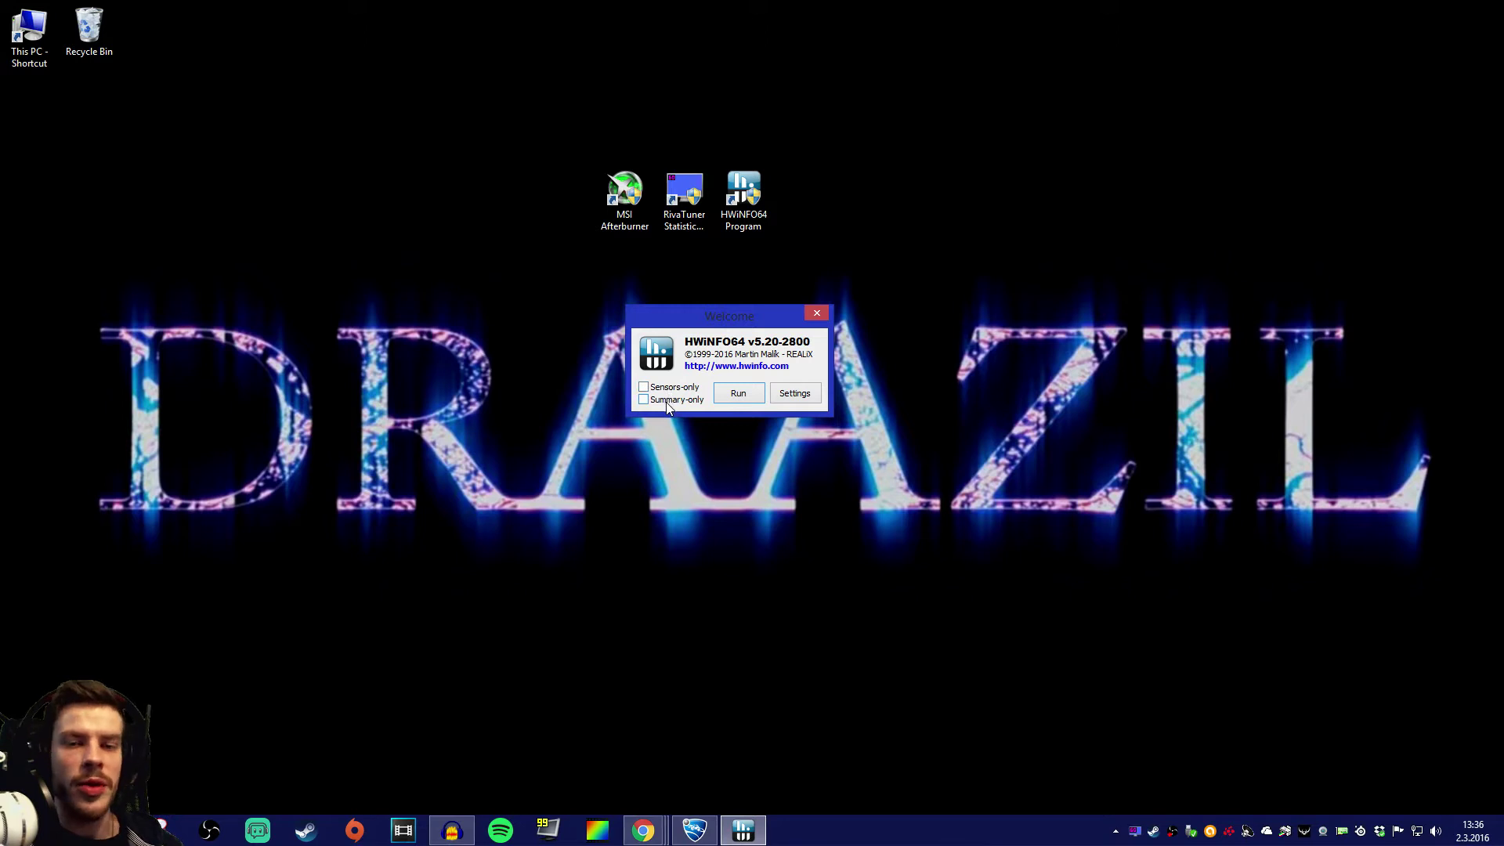
click(739, 394)
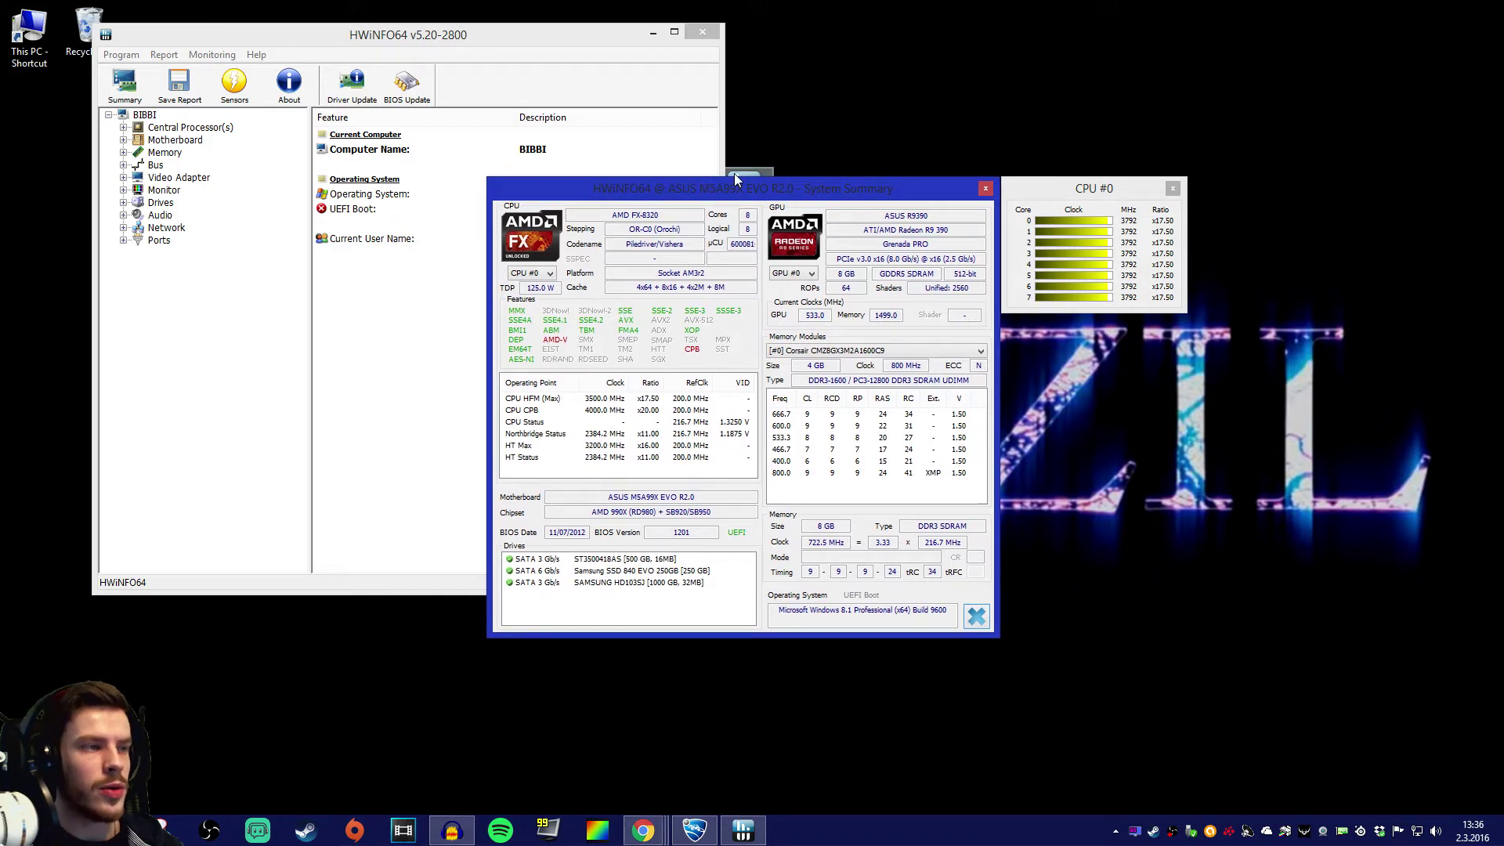
drag(351, 40, 311, 67)
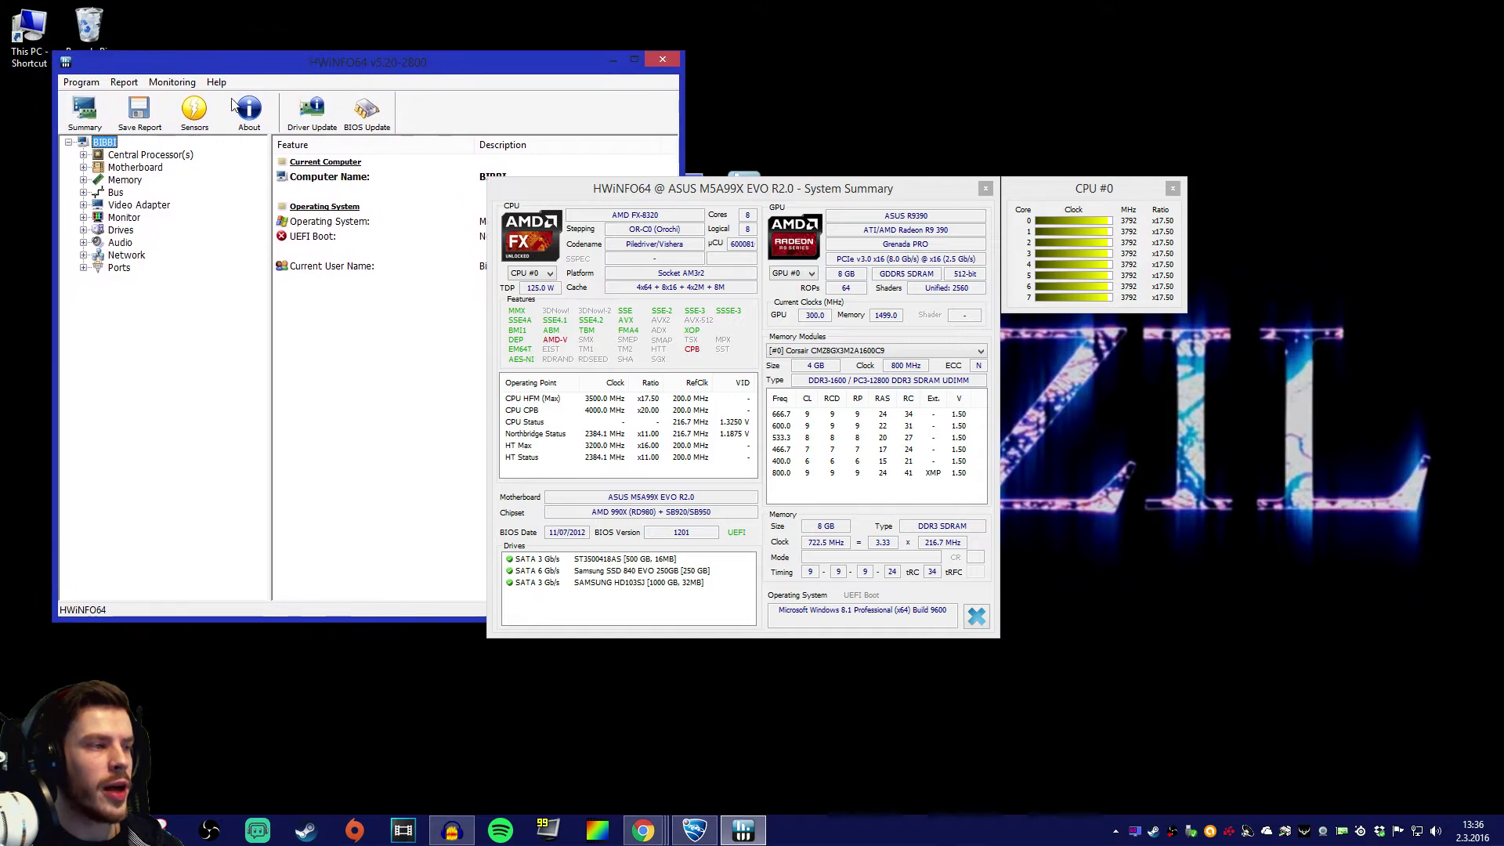
click(194, 113)
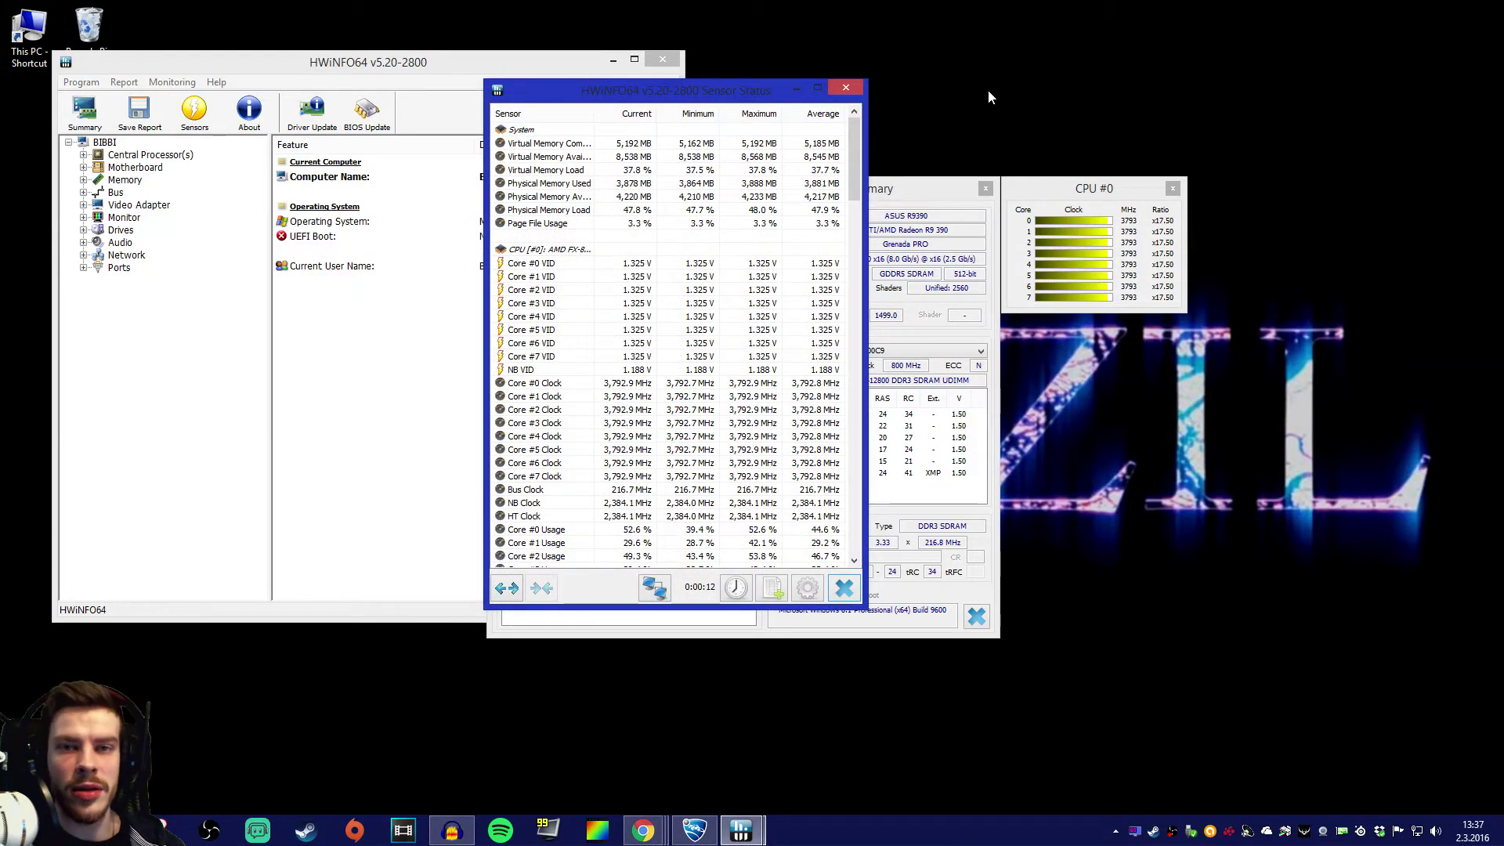
click(796, 88)
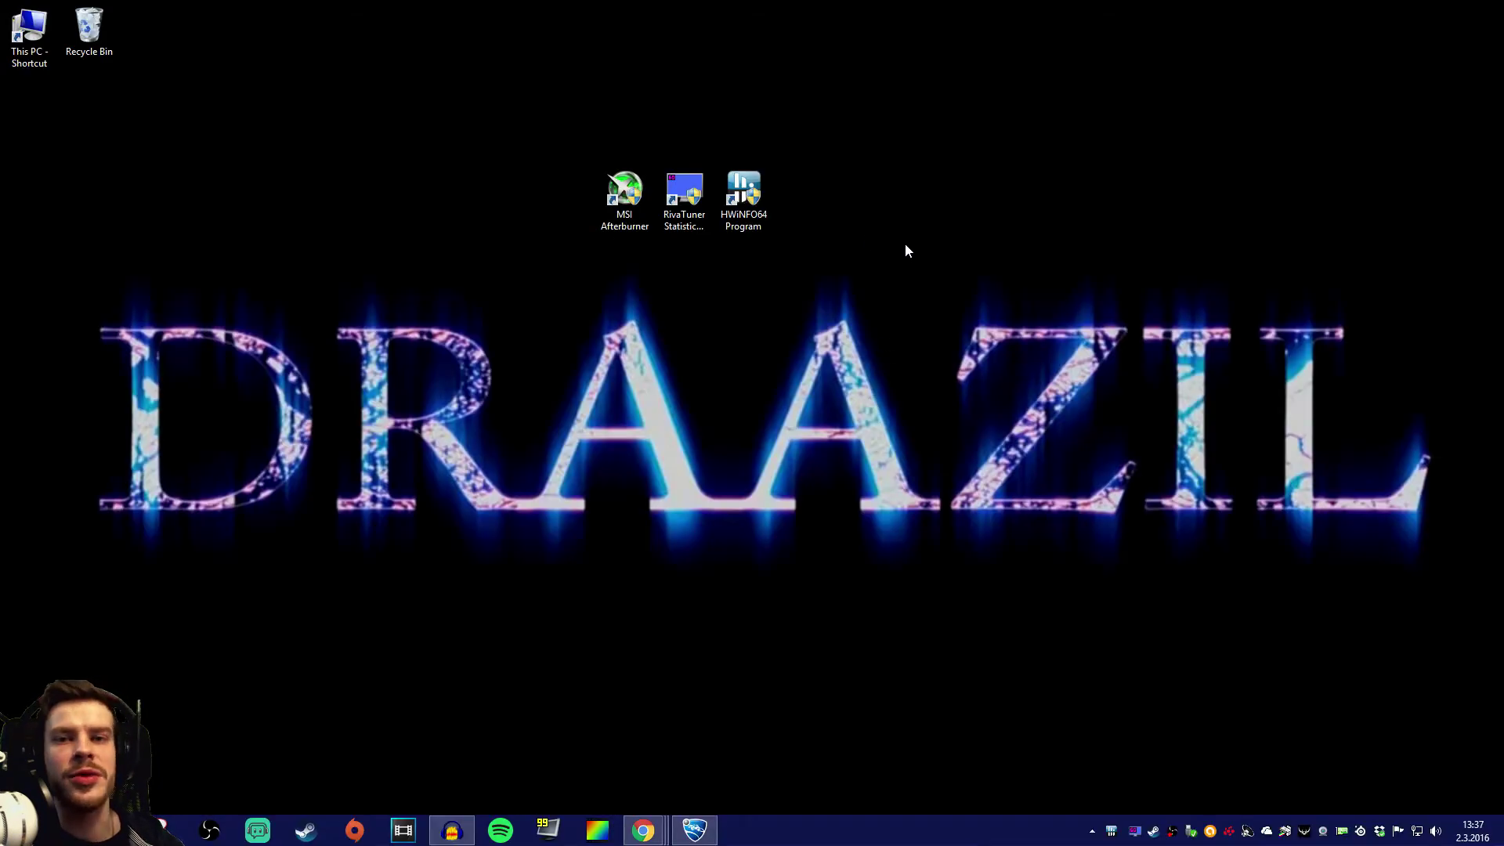
- Reposition the RivaTuner window and adjust the On-Screen Display zoom slider
drag(831, 111, 738, 61)
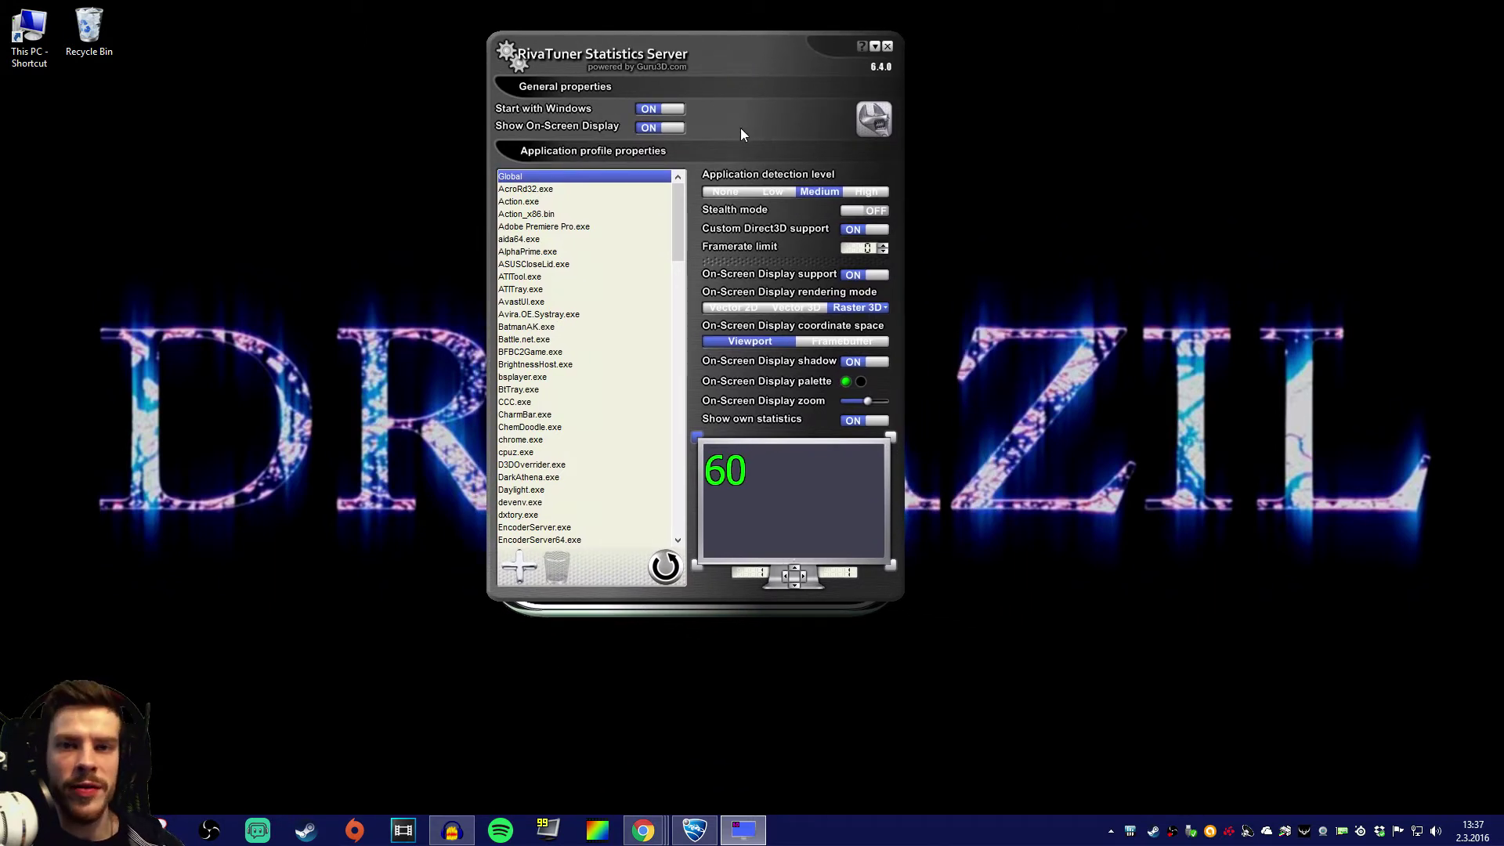
drag(735, 57, 727, 86)
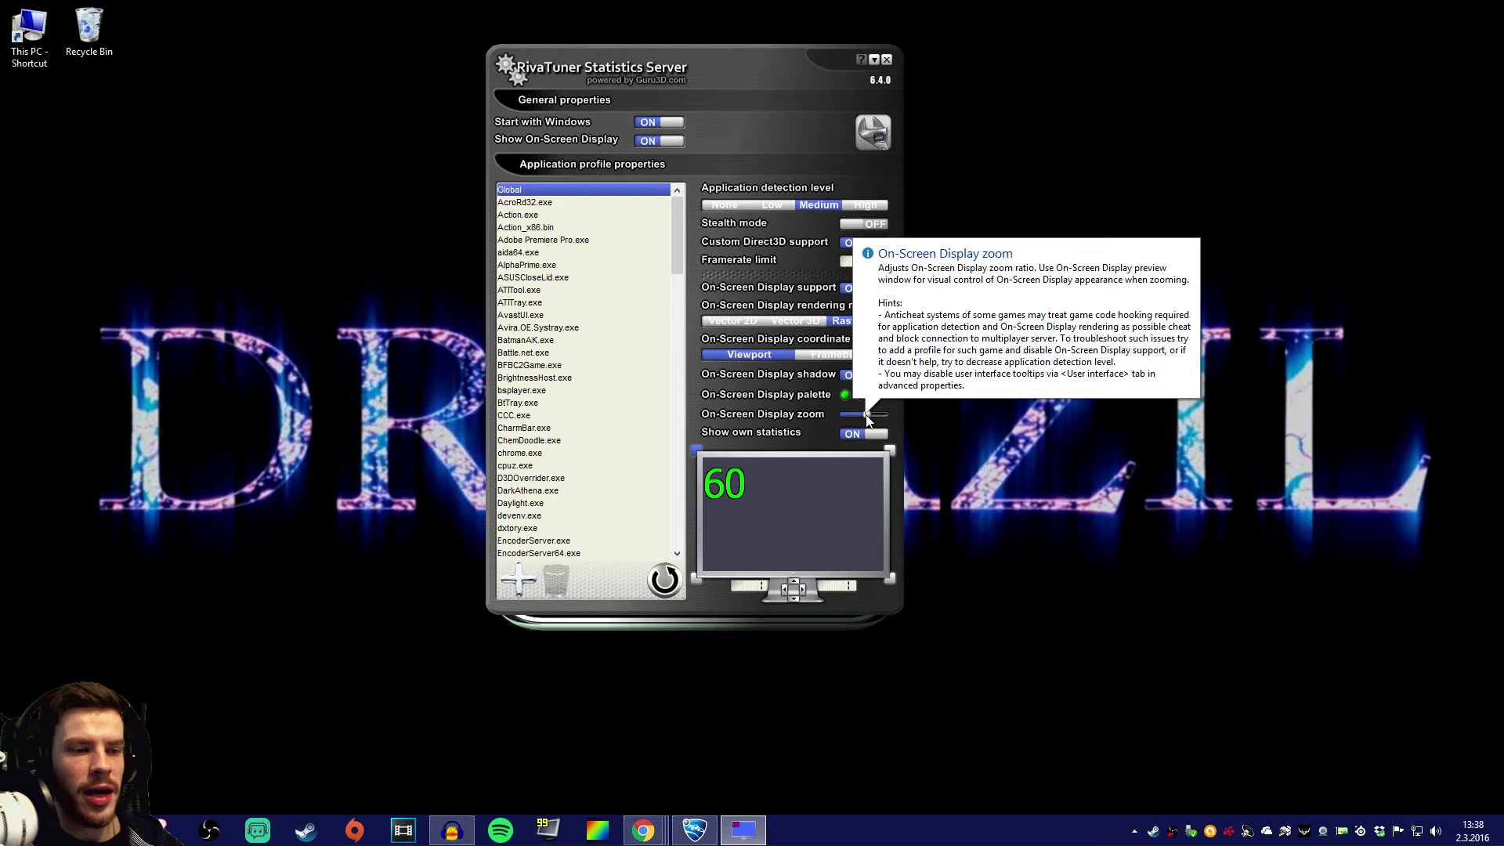
mouse_move(867, 420)
mouse_down()
mouse_move(854, 416)
mouse_move(881, 416)
mouse_move(866, 421)
mouse_up()
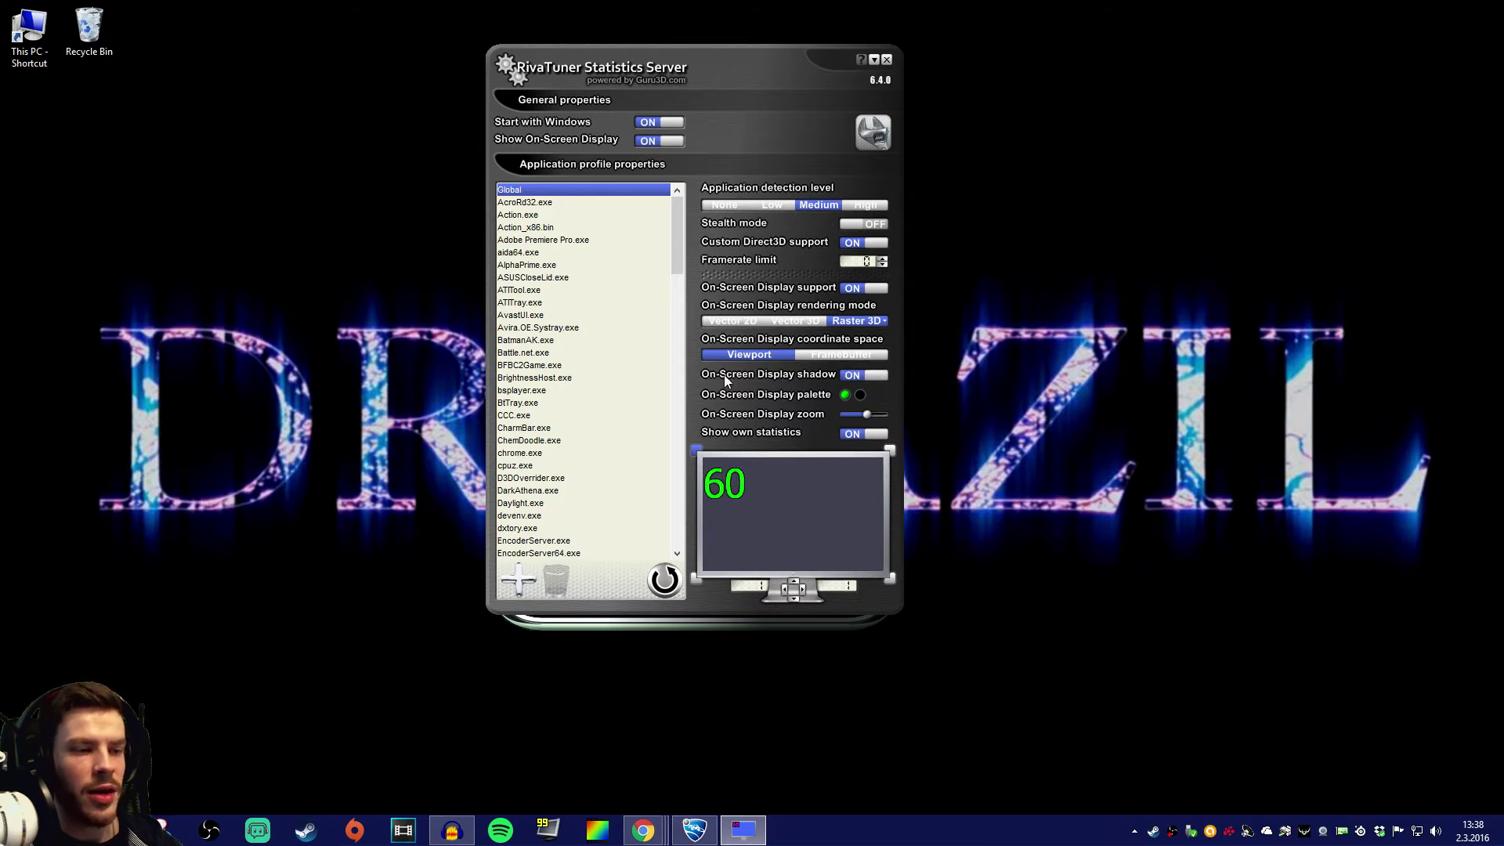
- Toggle the OSD shadow off and back on, then set the overlay colour to yellow
click(869, 375)
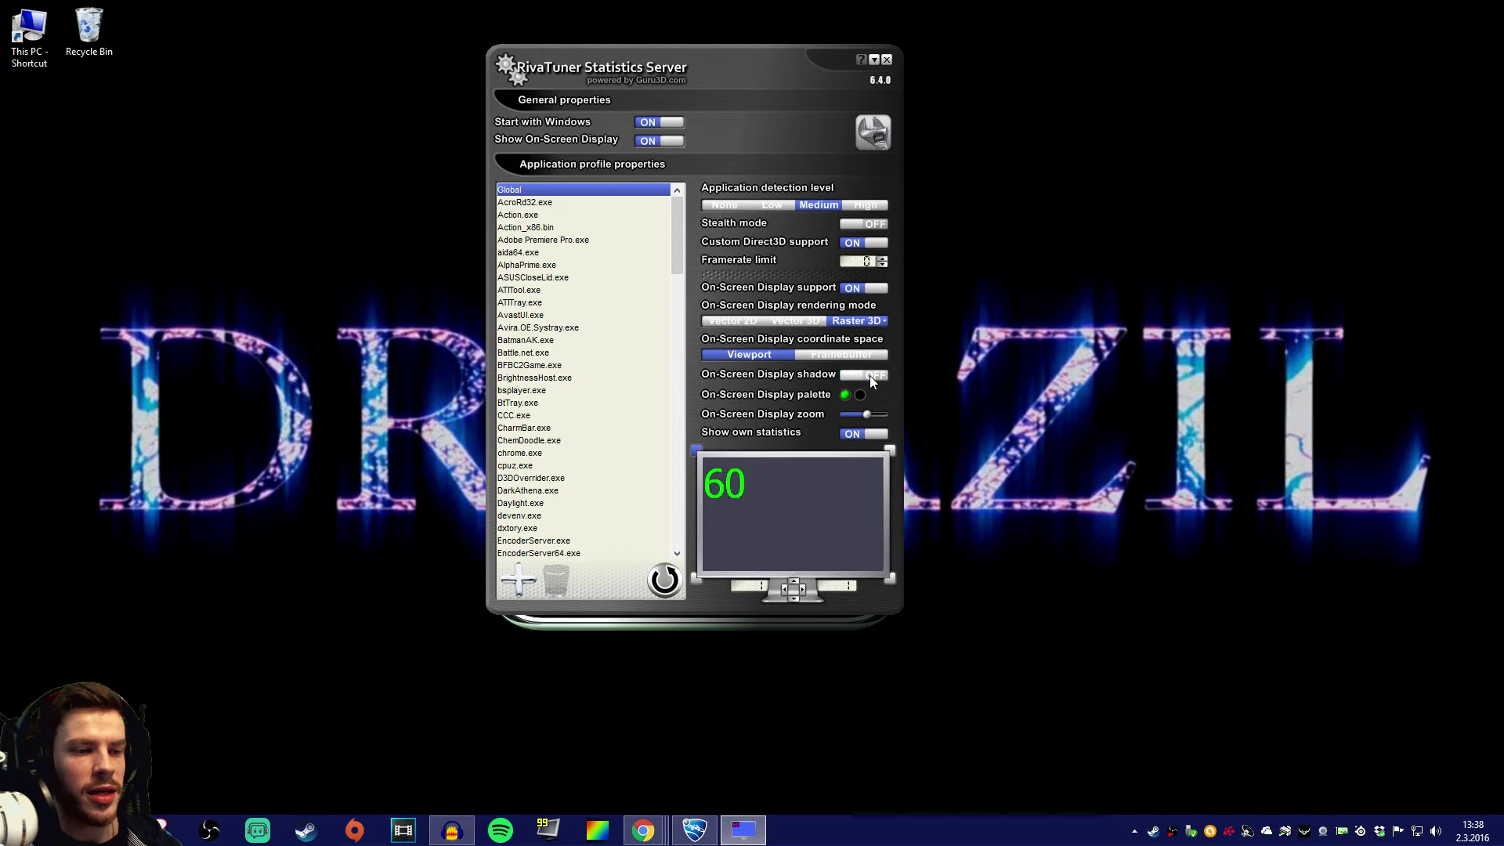
click(870, 376)
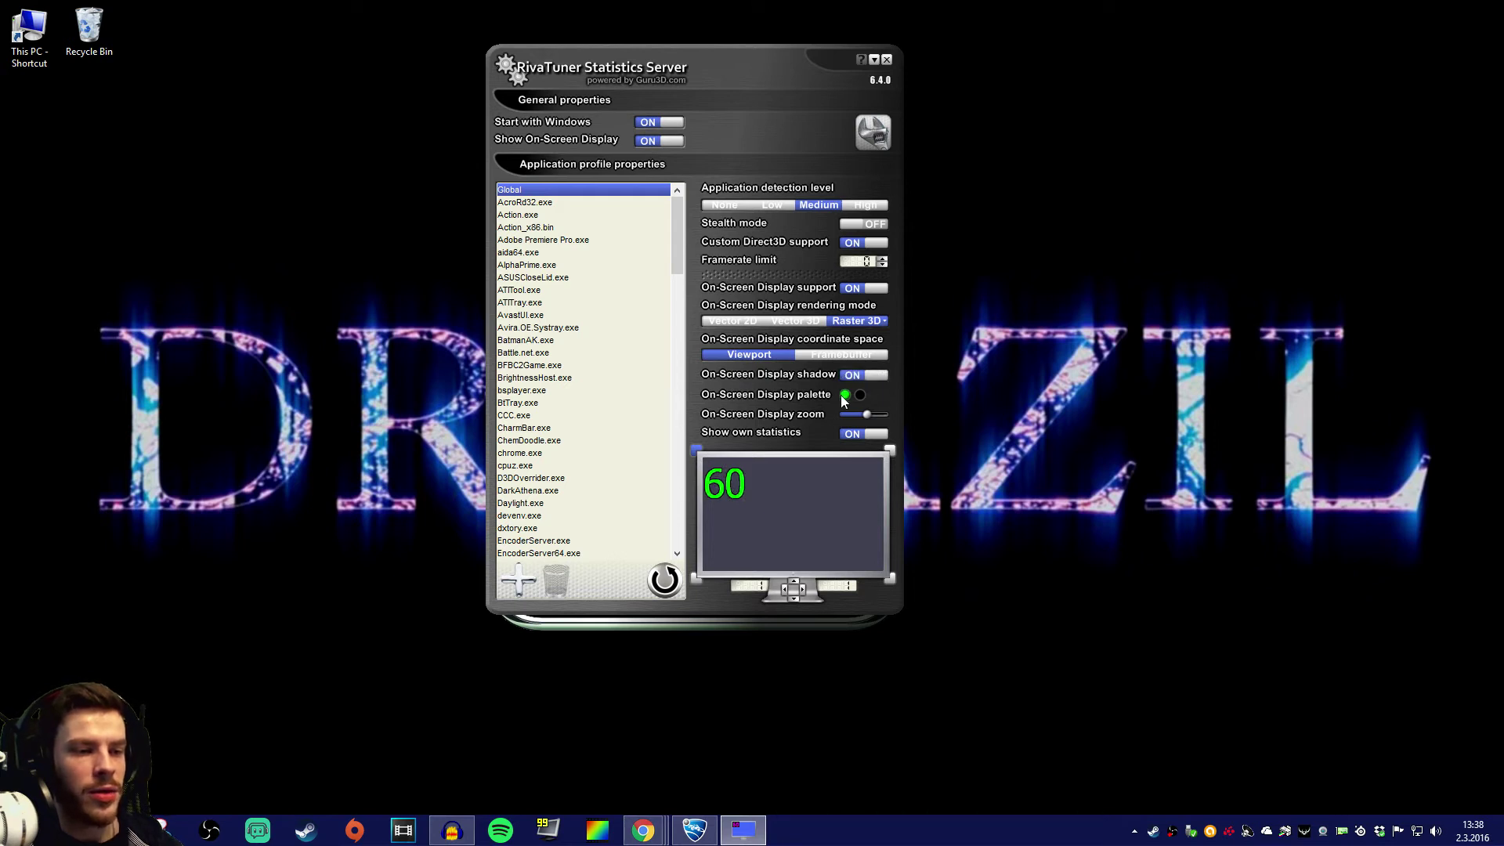
click(844, 394)
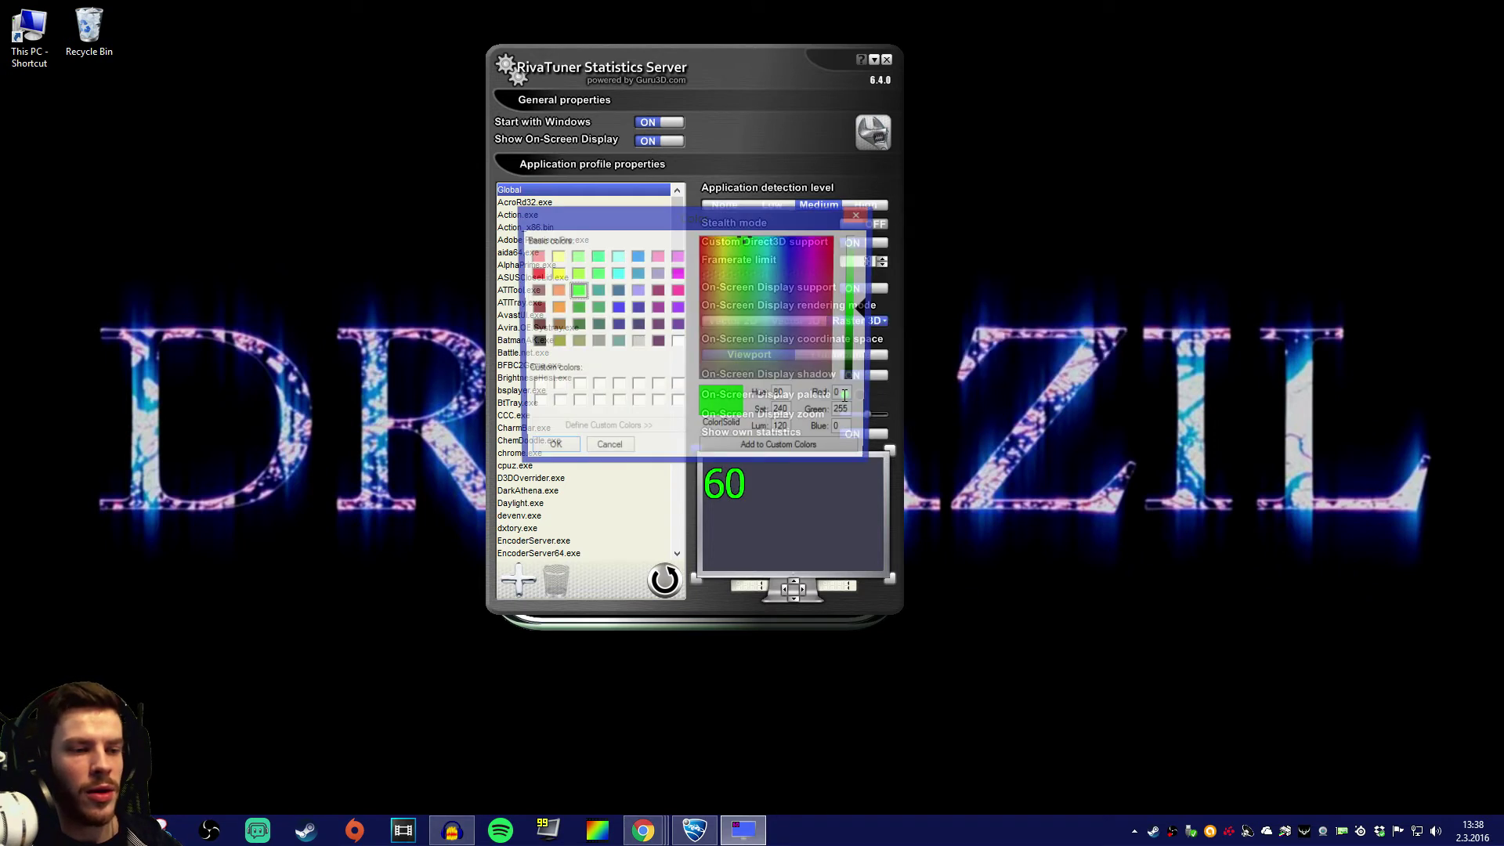
click(555, 276)
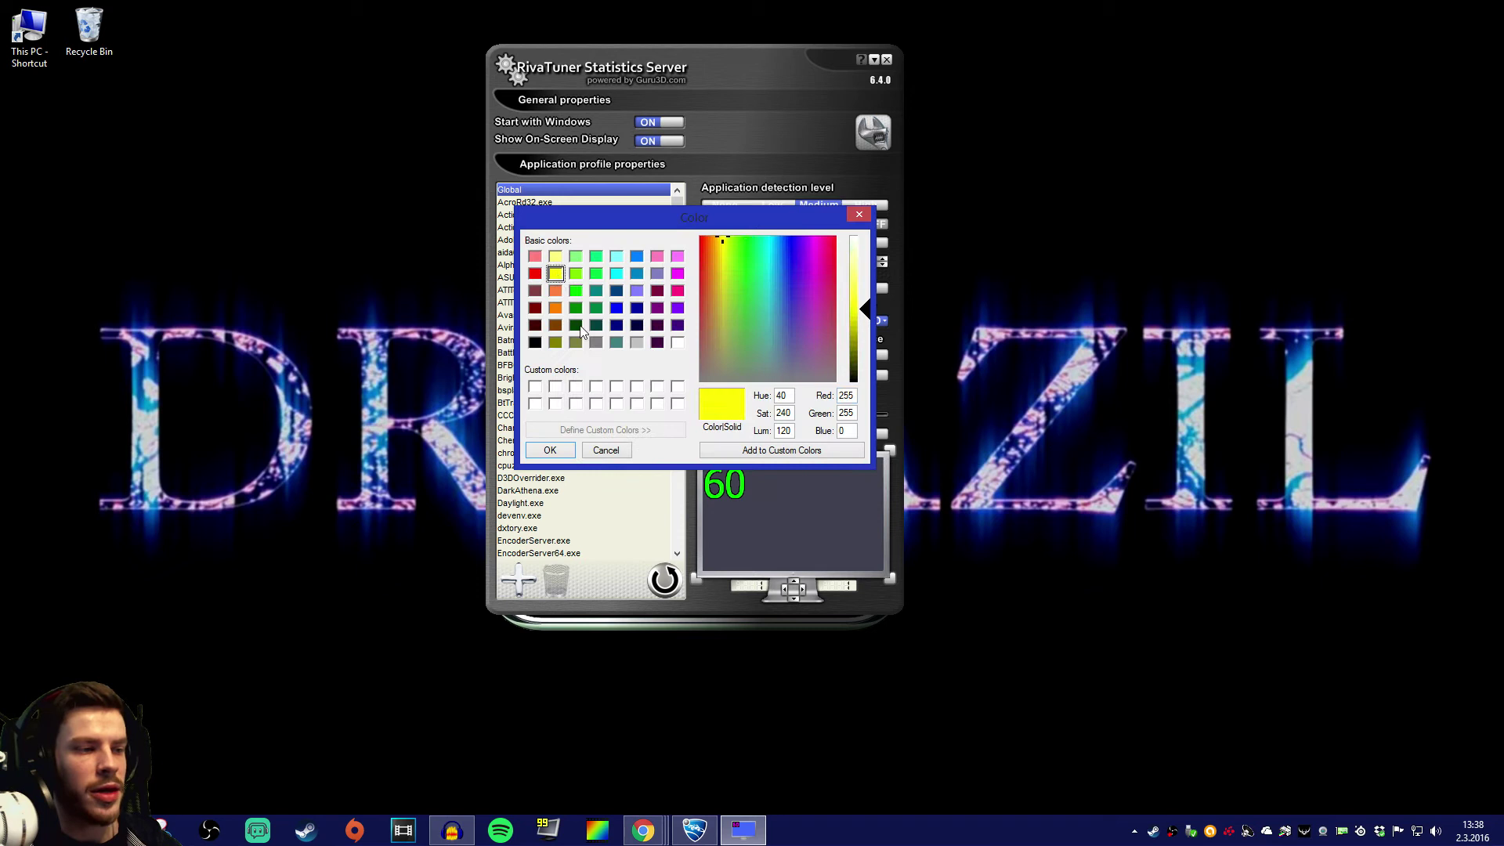
click(550, 450)
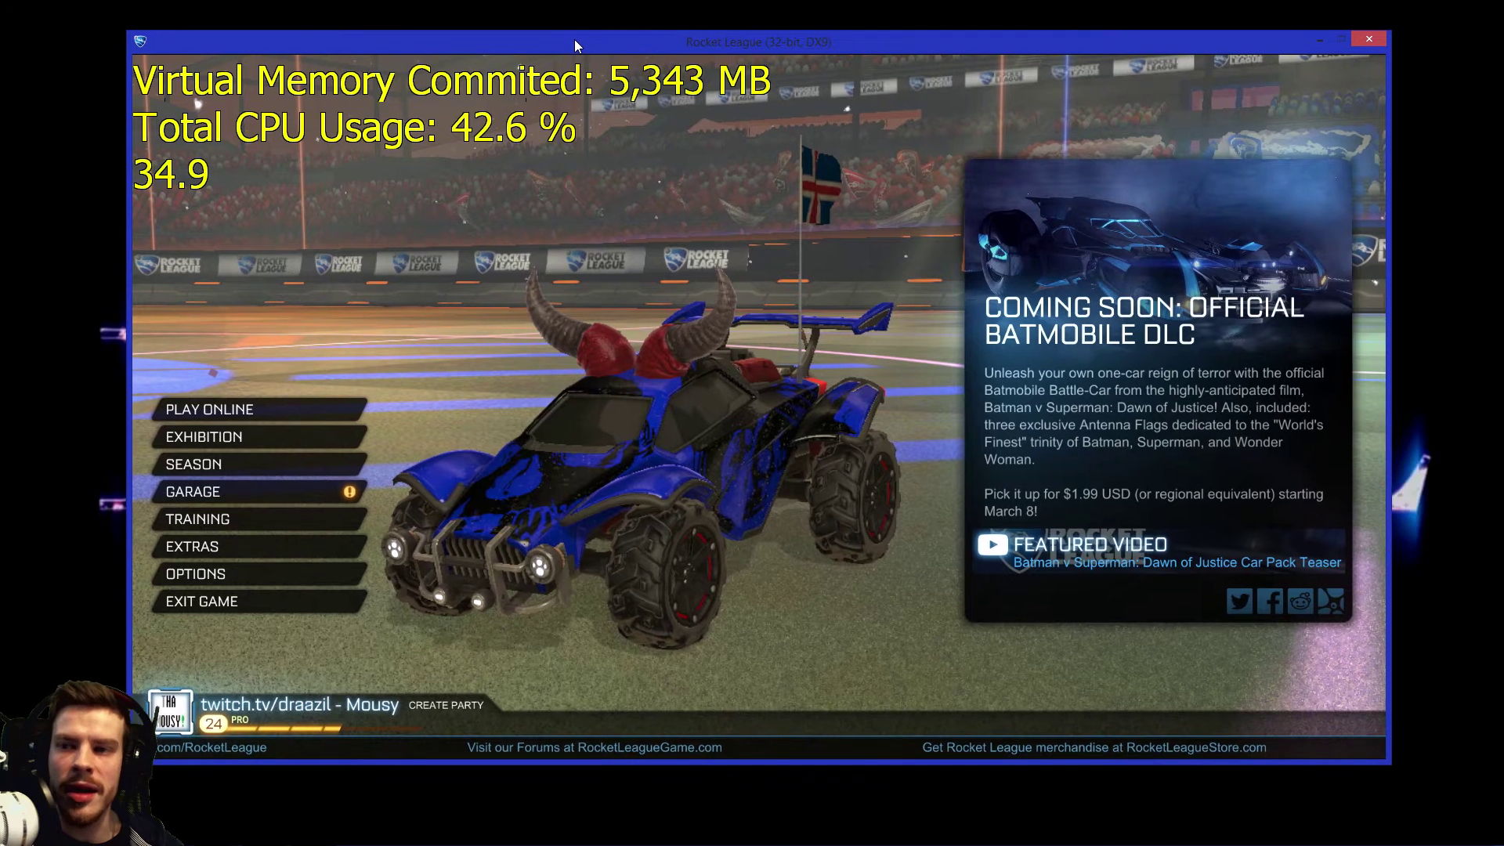
drag(575, 39, 540, 29)
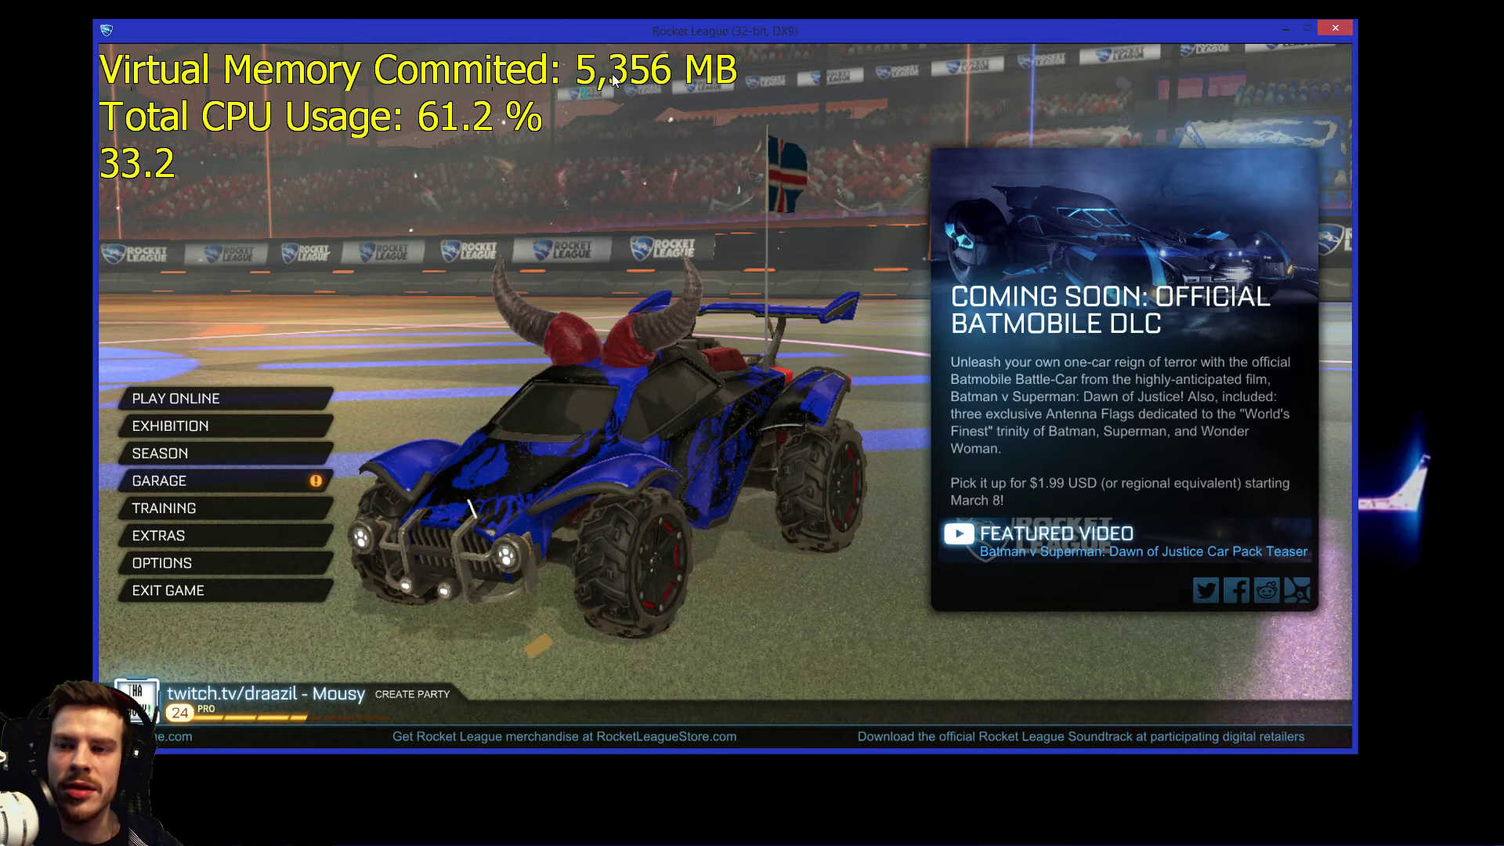
- Nudge the Rocket League window back down, check the yellow stats, then Alt-Tab out
drag(449, 40, 482, 53)
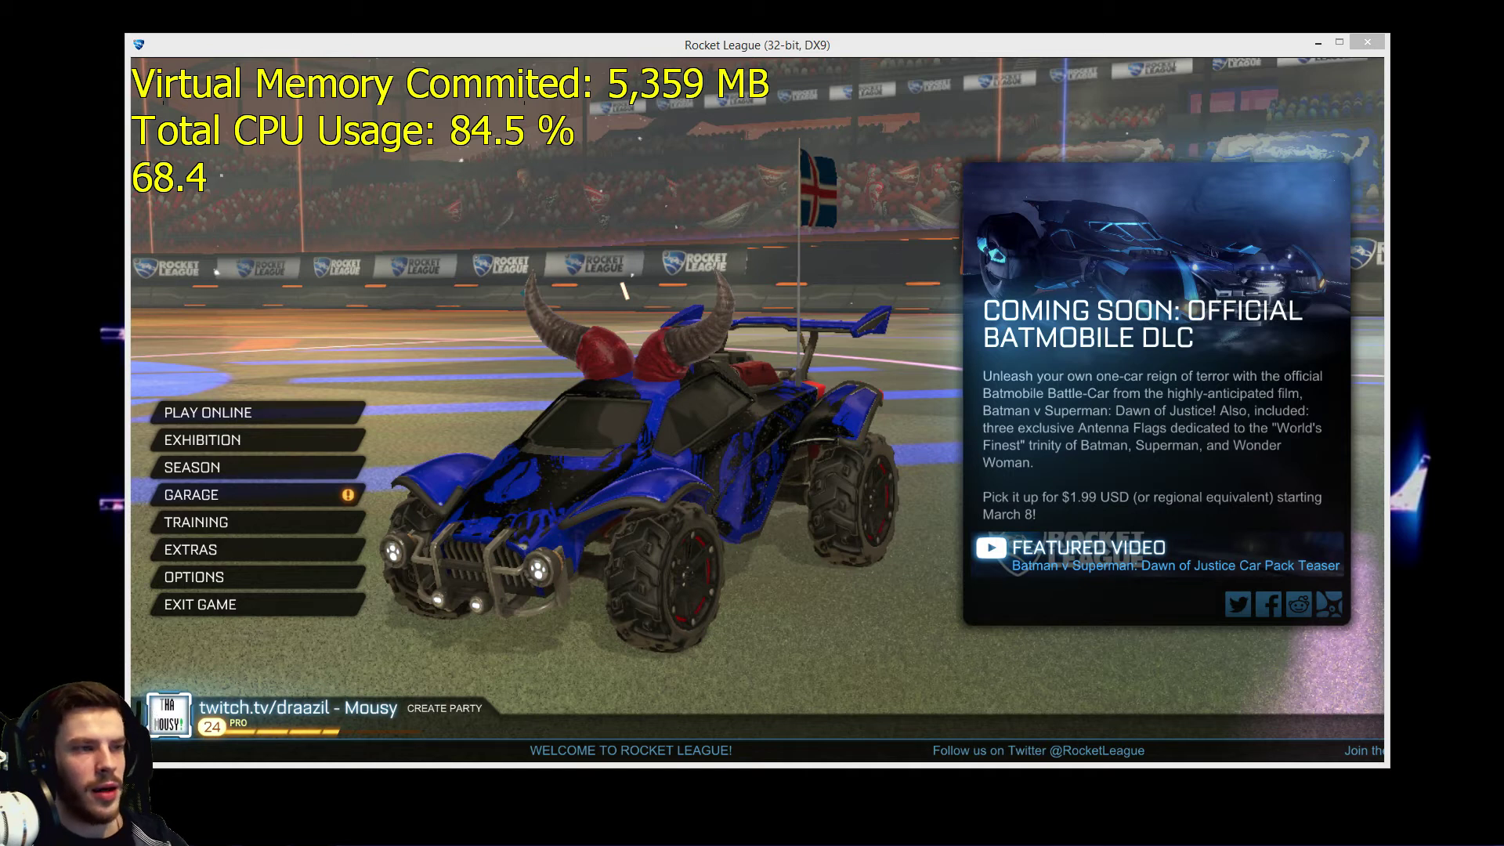
key(alt+Tab)
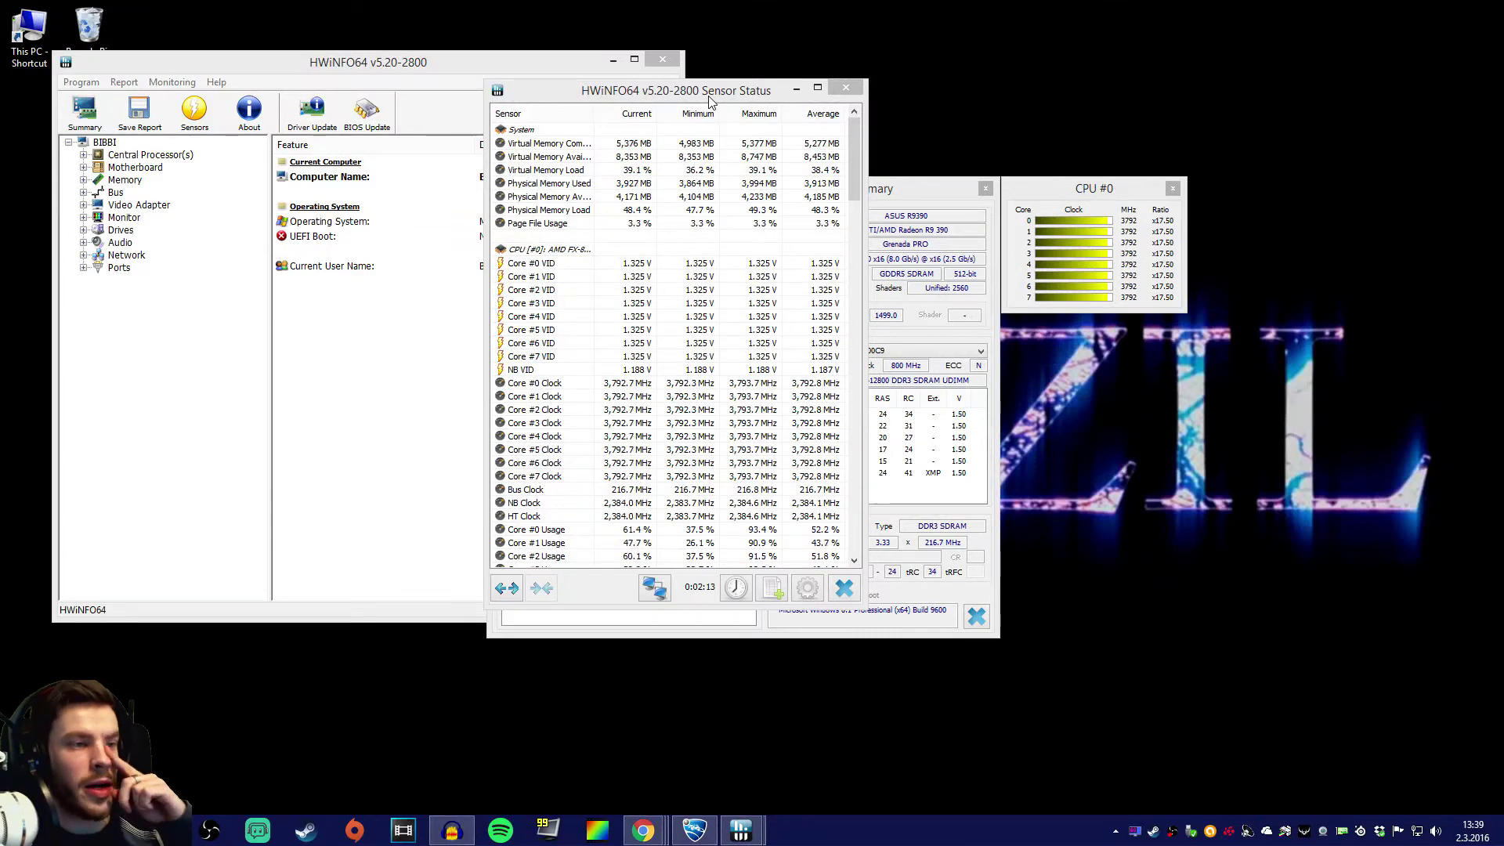
- Open HWiNFO64's Sensor Settings from the Sensor Status window and position the dialog
mouse_move(709, 99)
mouse_down()
mouse_move(759, 90)
mouse_move(688, 97)
mouse_move(731, 117)
mouse_move(721, 63)
mouse_move(728, 96)
mouse_up()
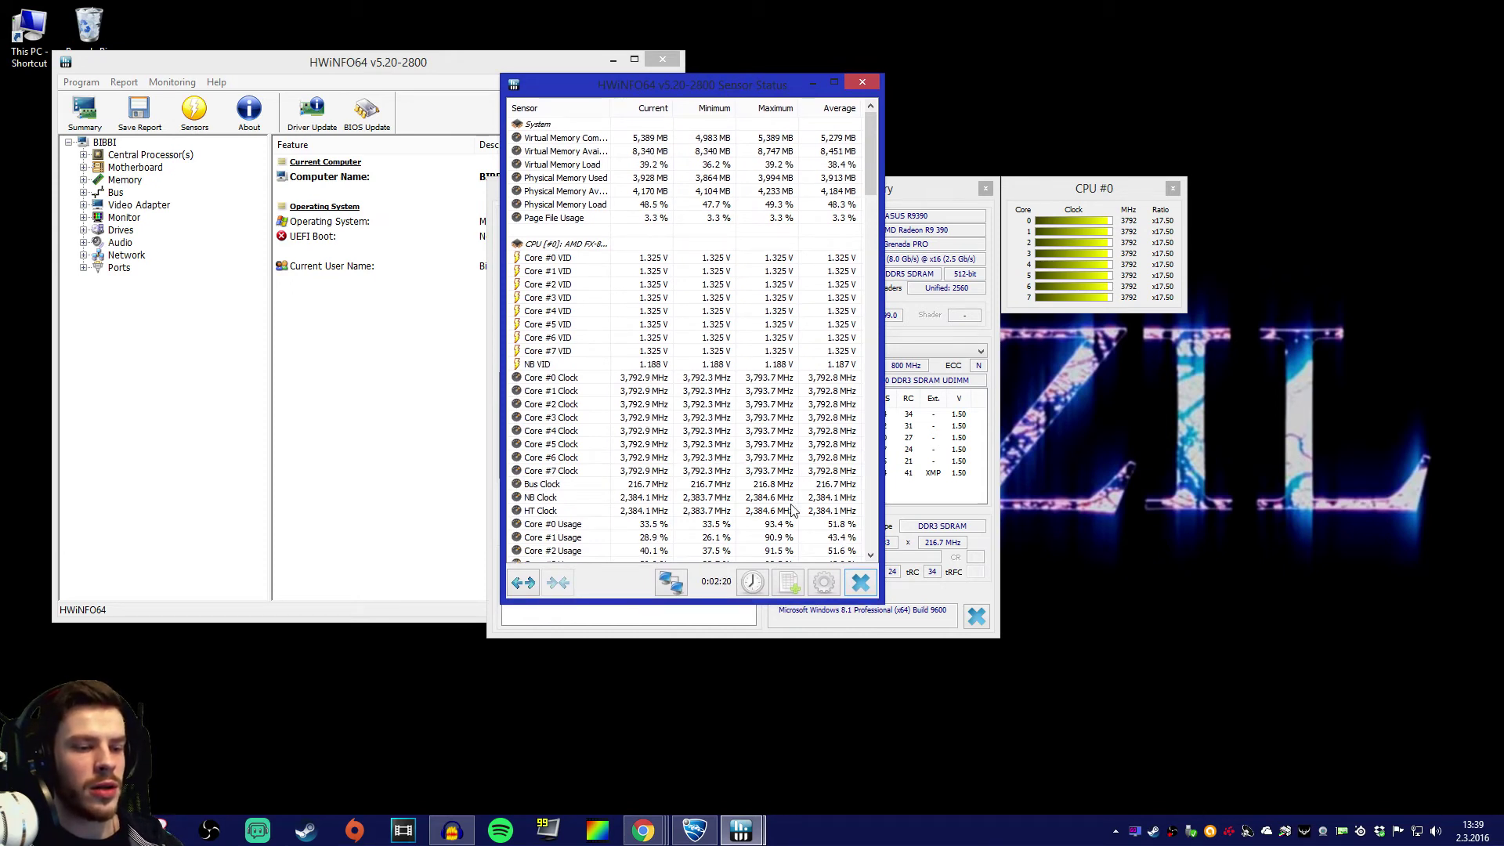
click(823, 585)
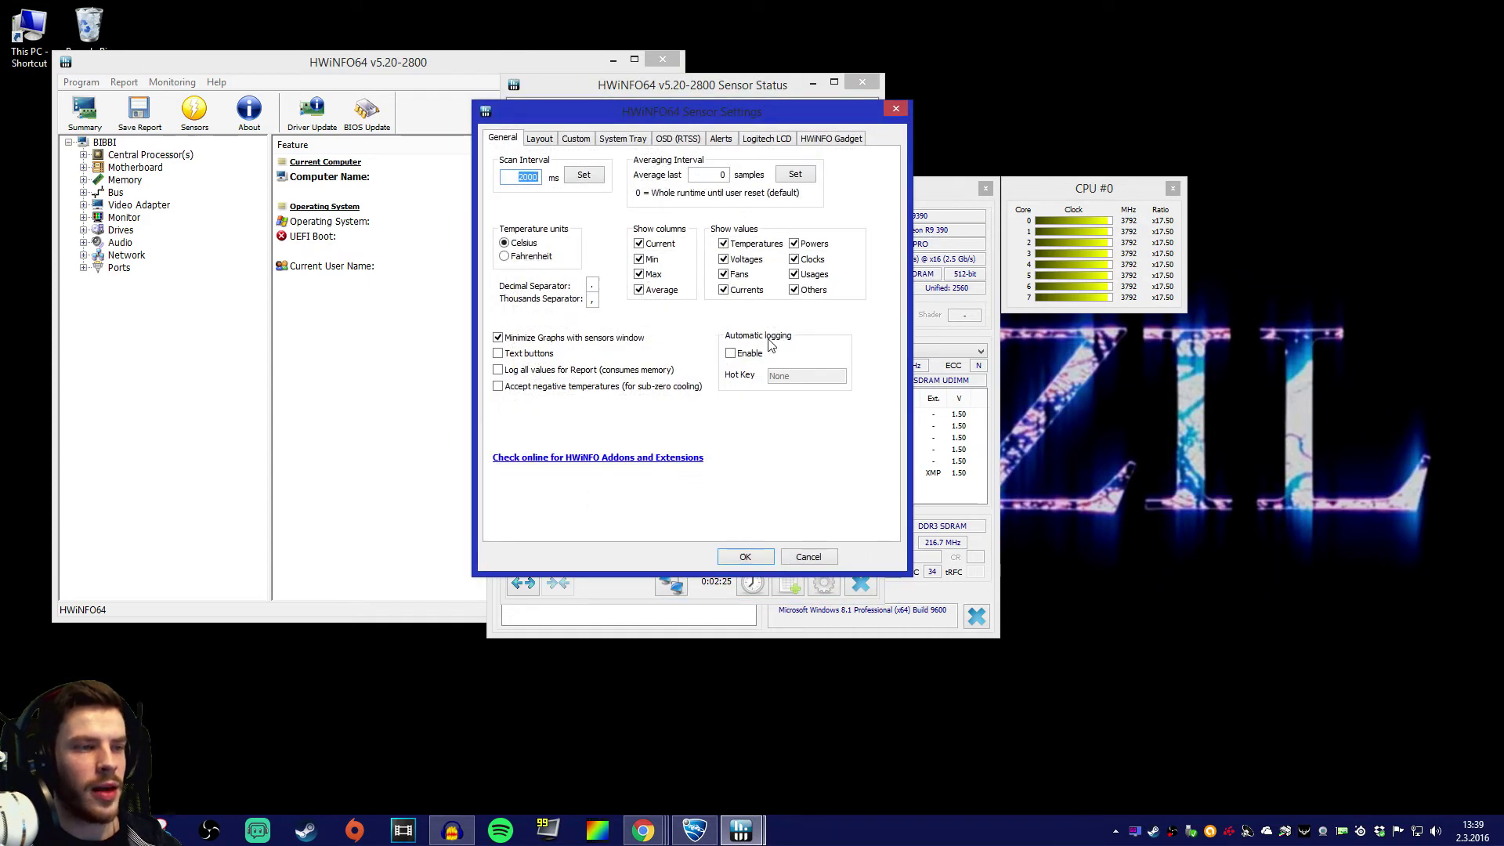
drag(715, 121, 727, 88)
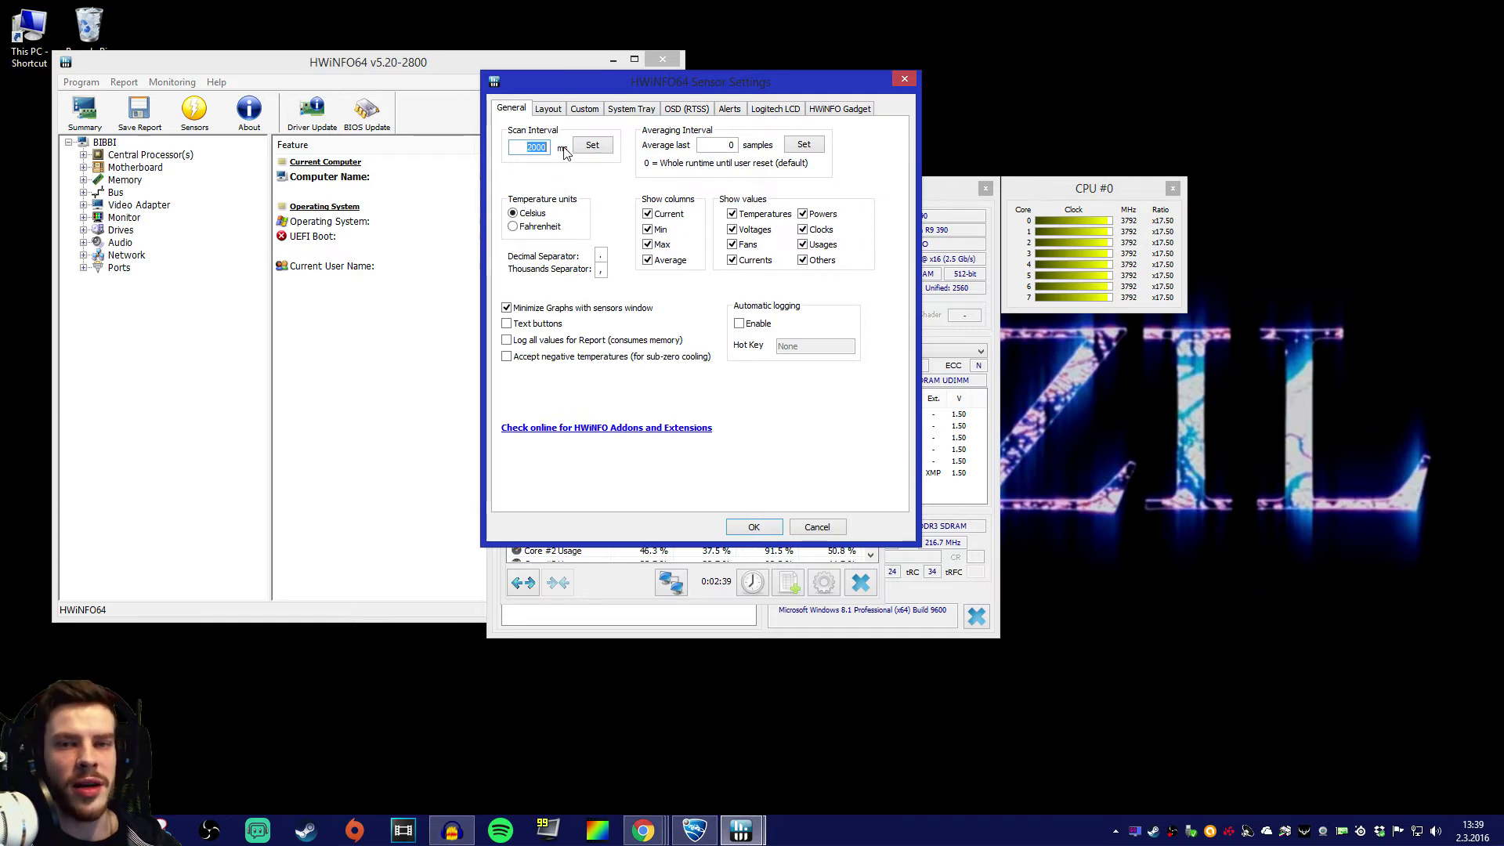
drag(725, 91, 760, 173)
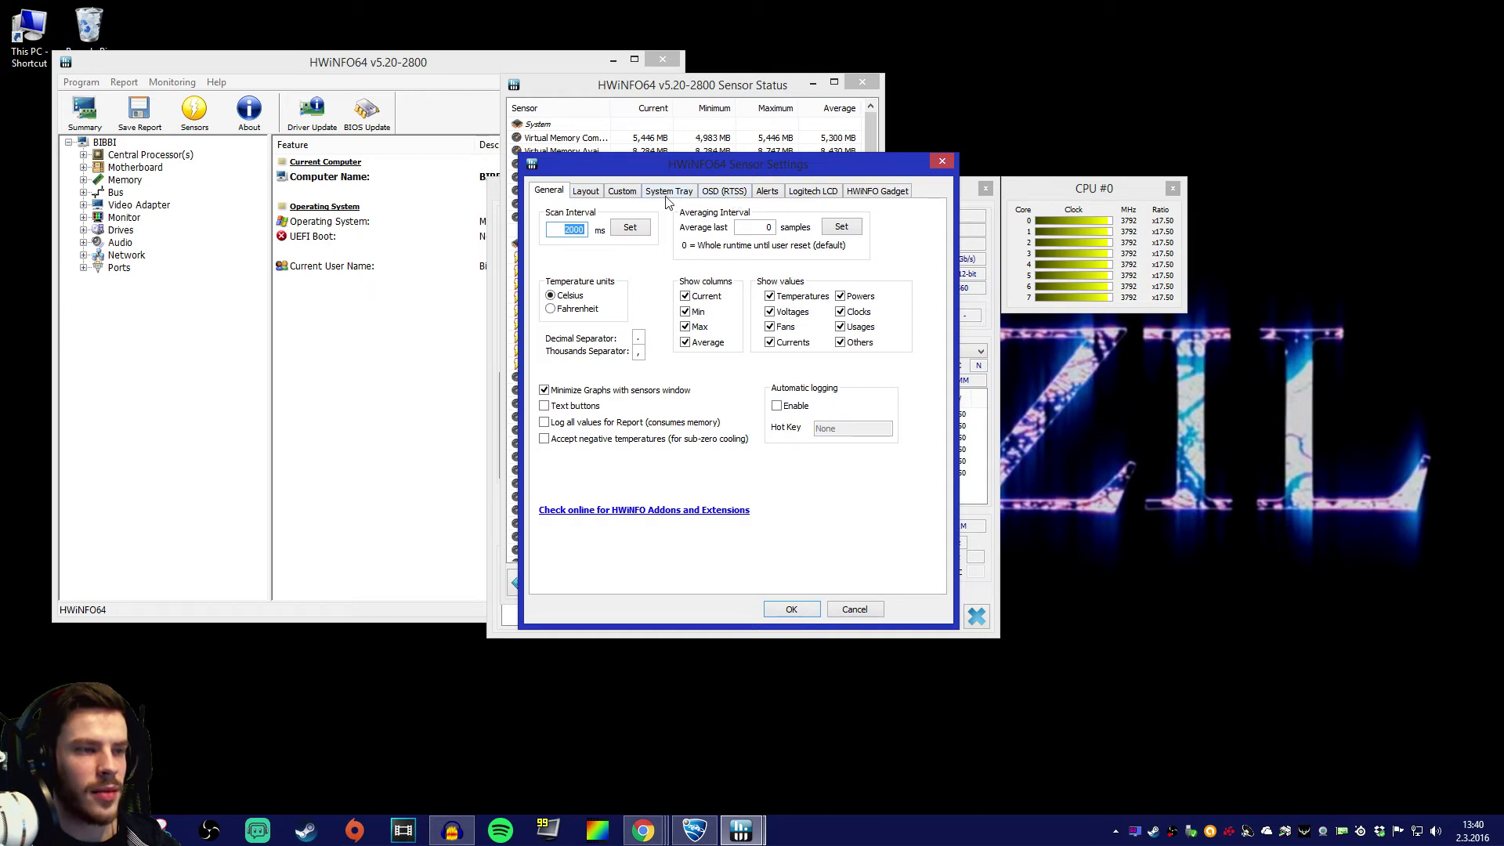
- On the OSD (RTSS) tab, inspect the virtual memory entries and select Core #0 Usage
click(724, 191)
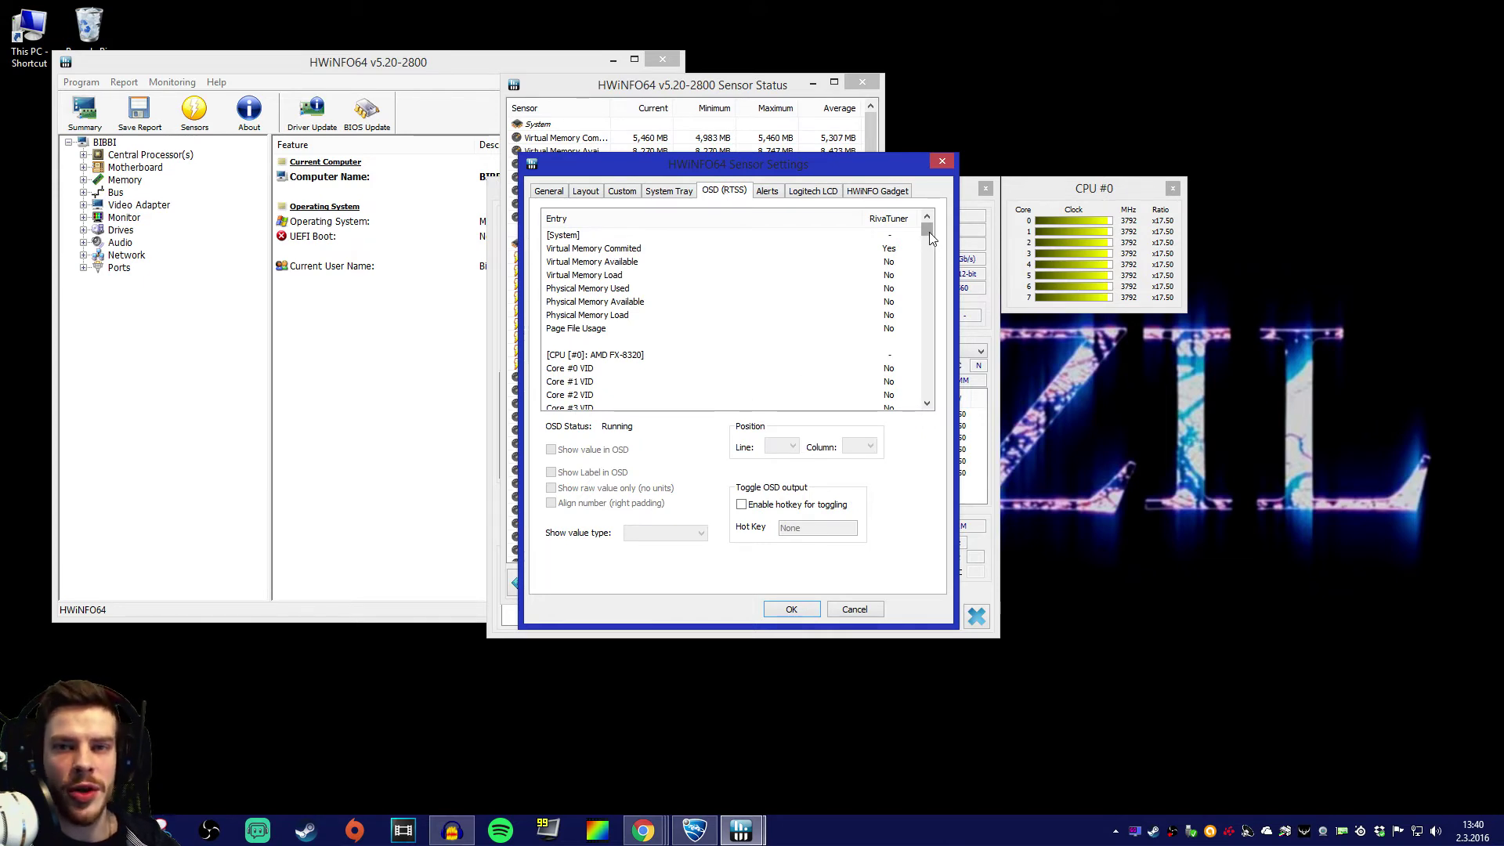
click(637, 248)
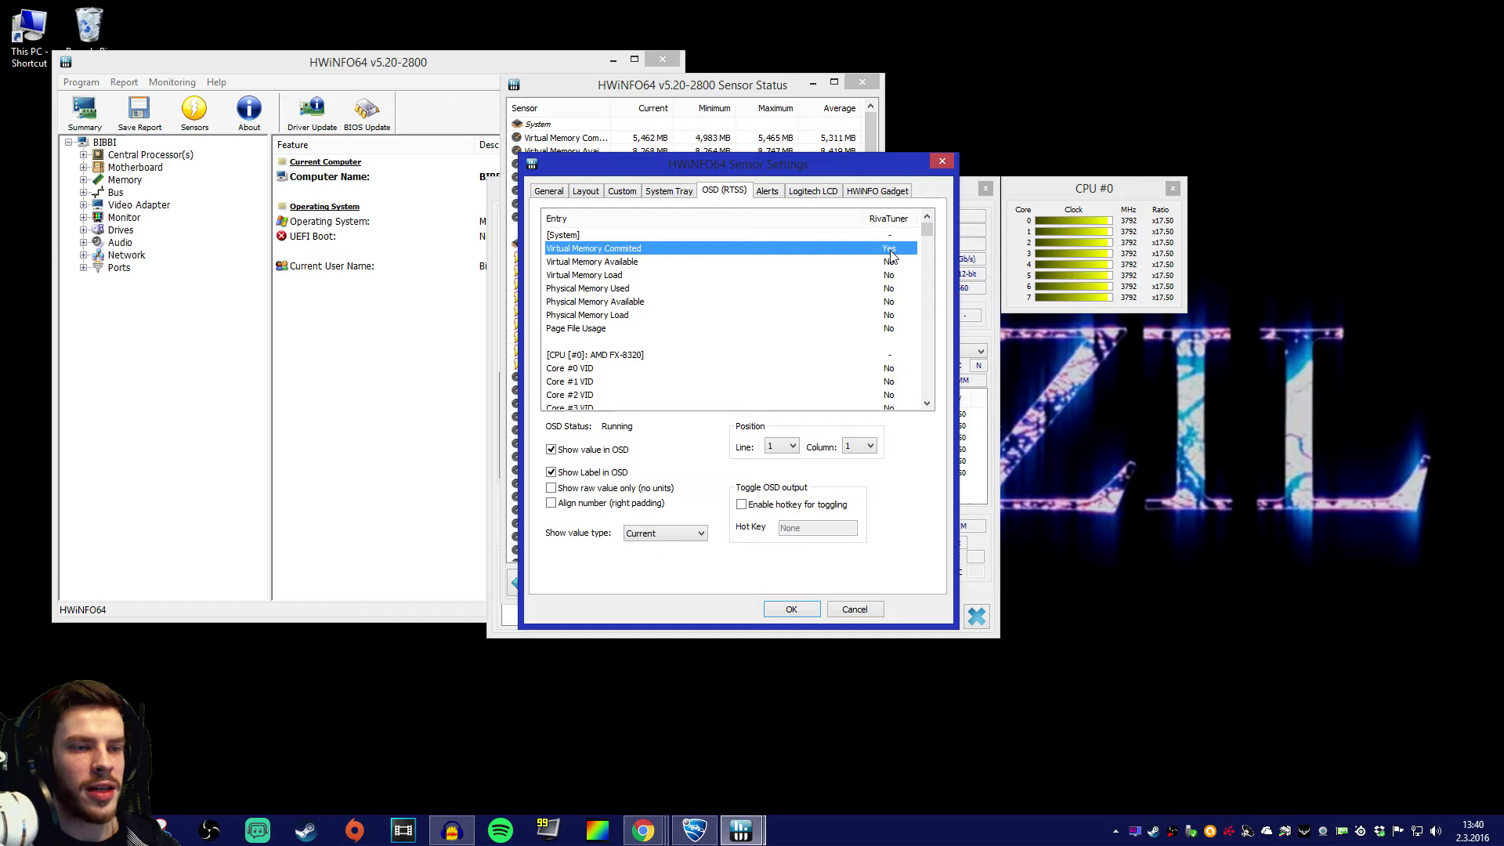
click(745, 266)
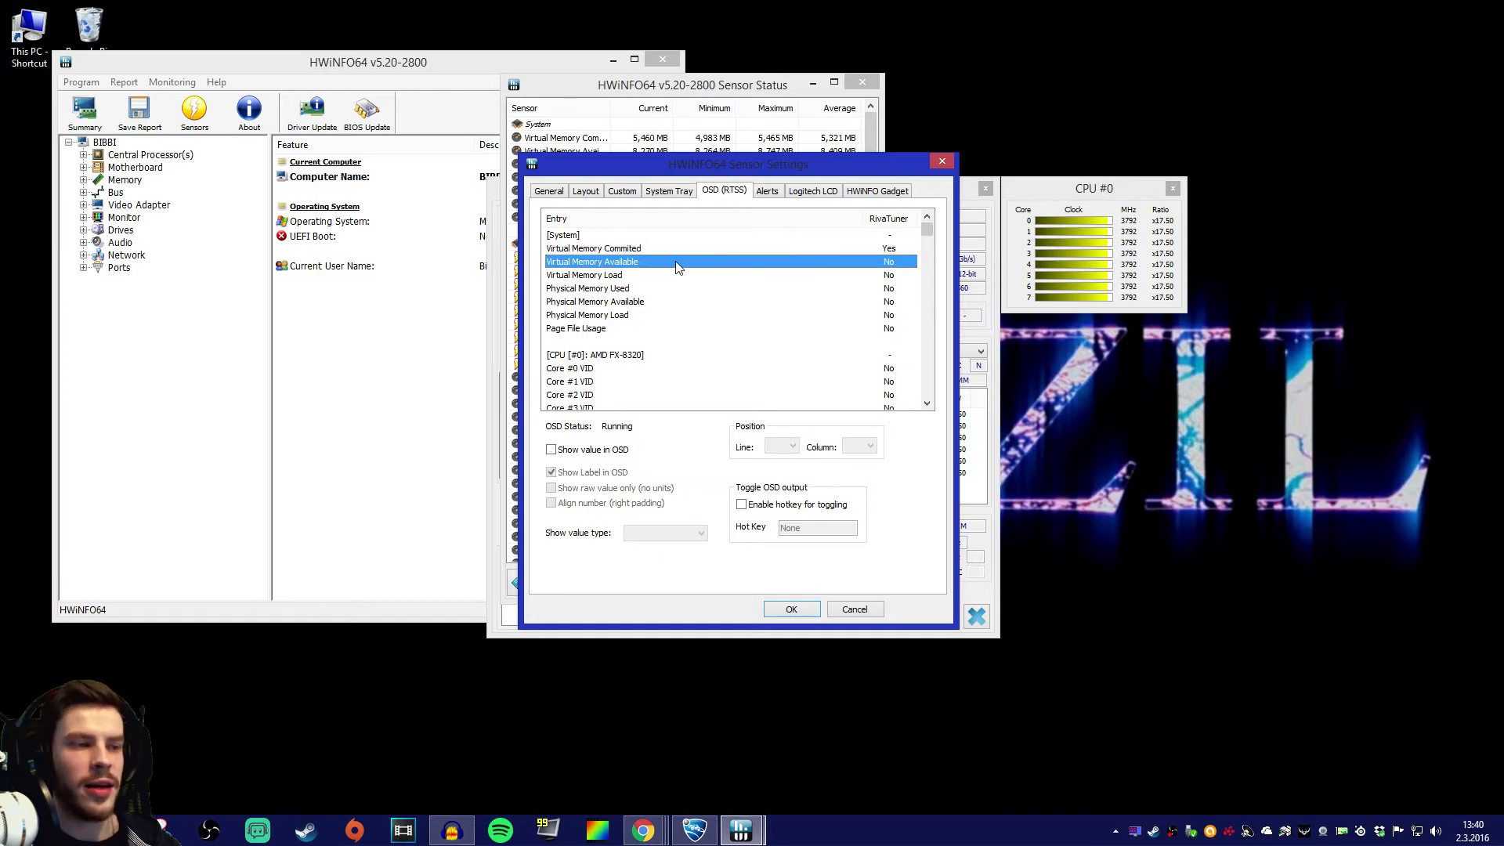
drag(929, 233, 922, 263)
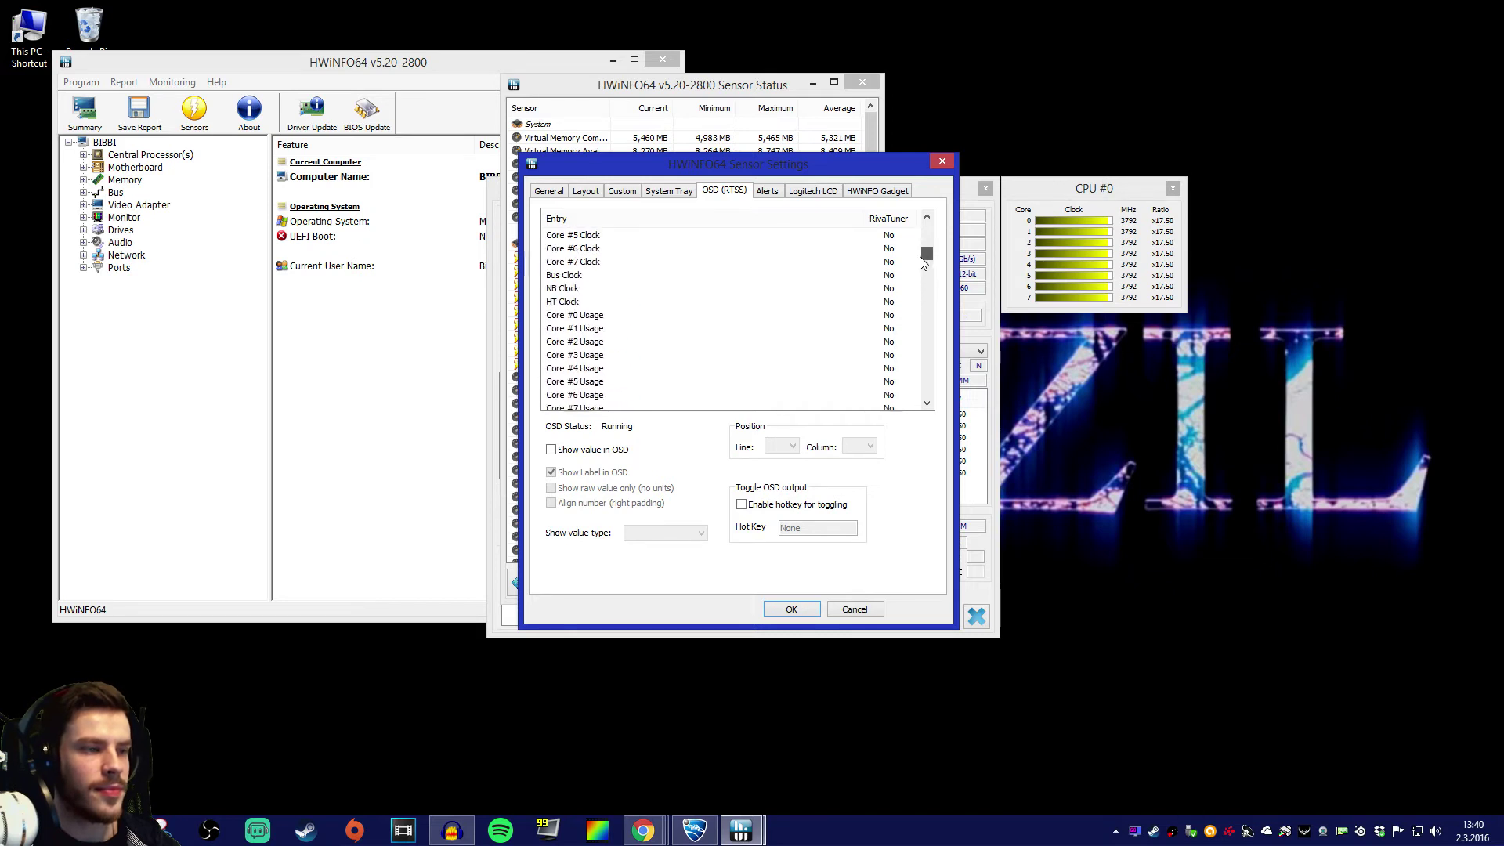
click(606, 320)
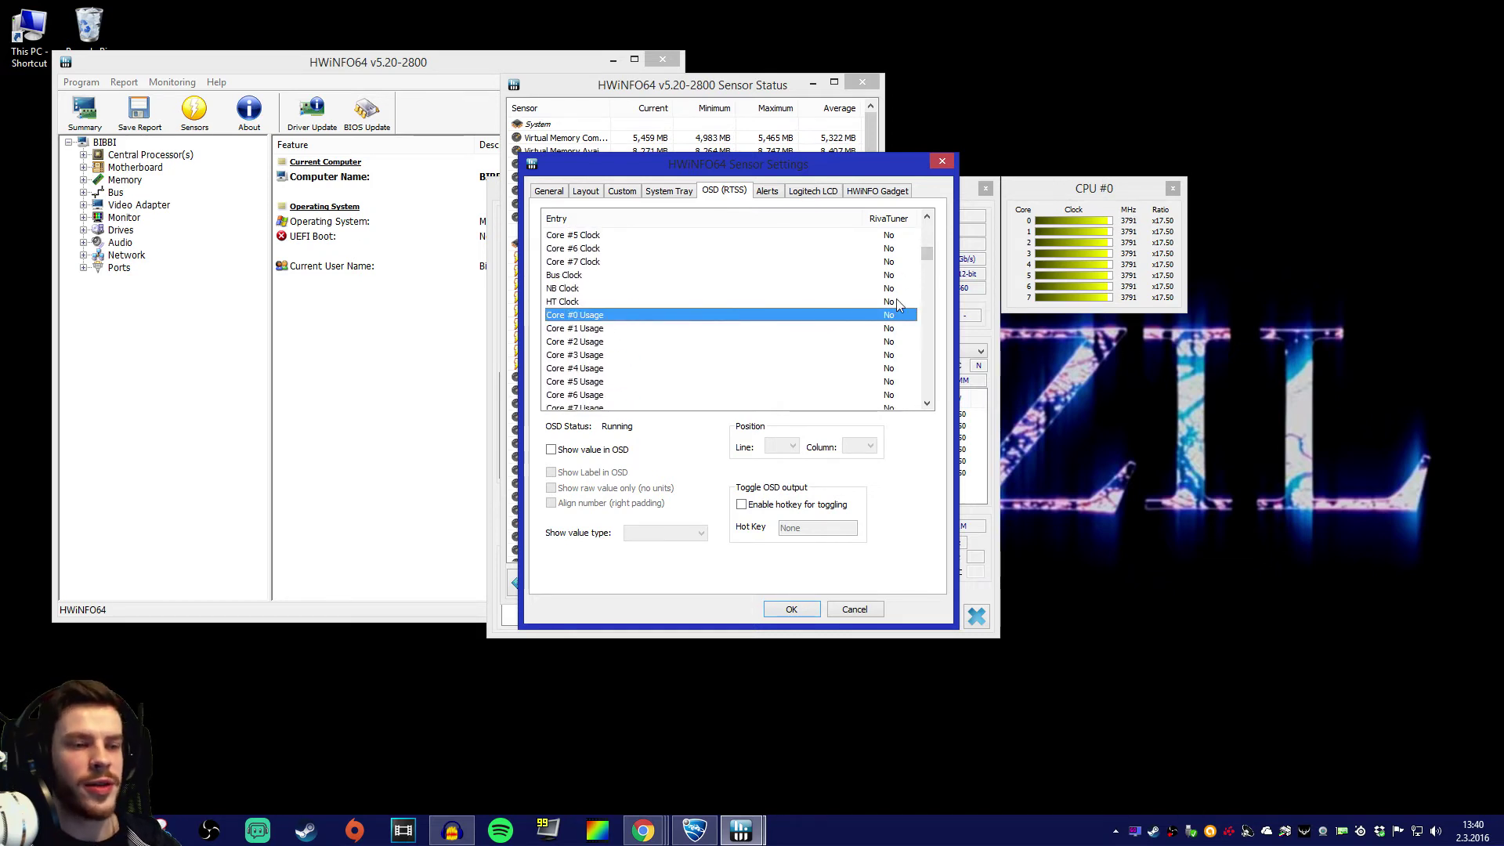
drag(928, 252, 927, 264)
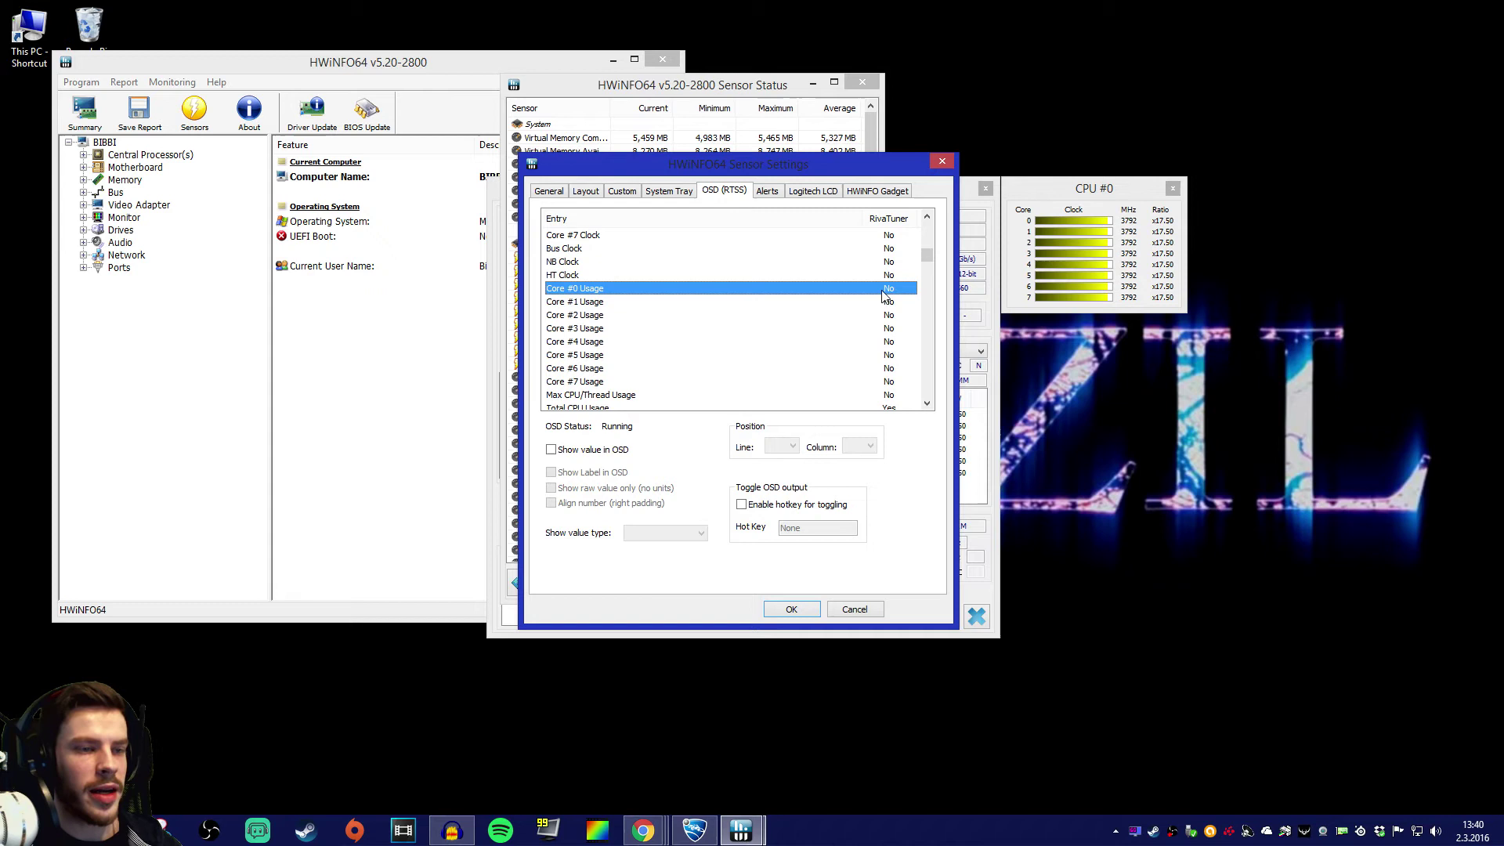
- Show Core #0–#6 Usage values with labels in the overlay, then return to Rocket League
click(551, 450)
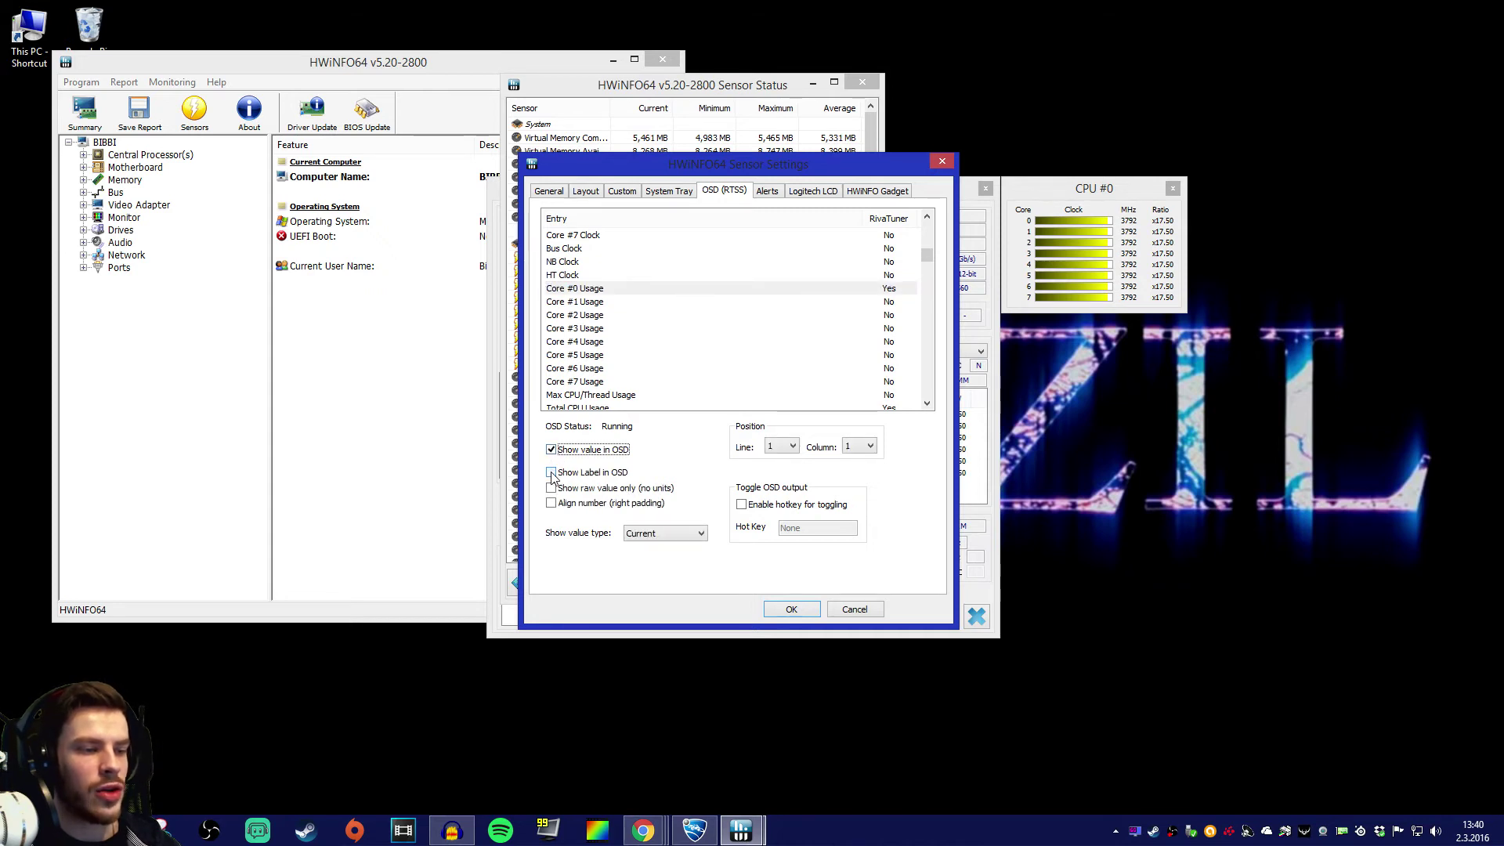
click(551, 473)
double_click(885, 302)
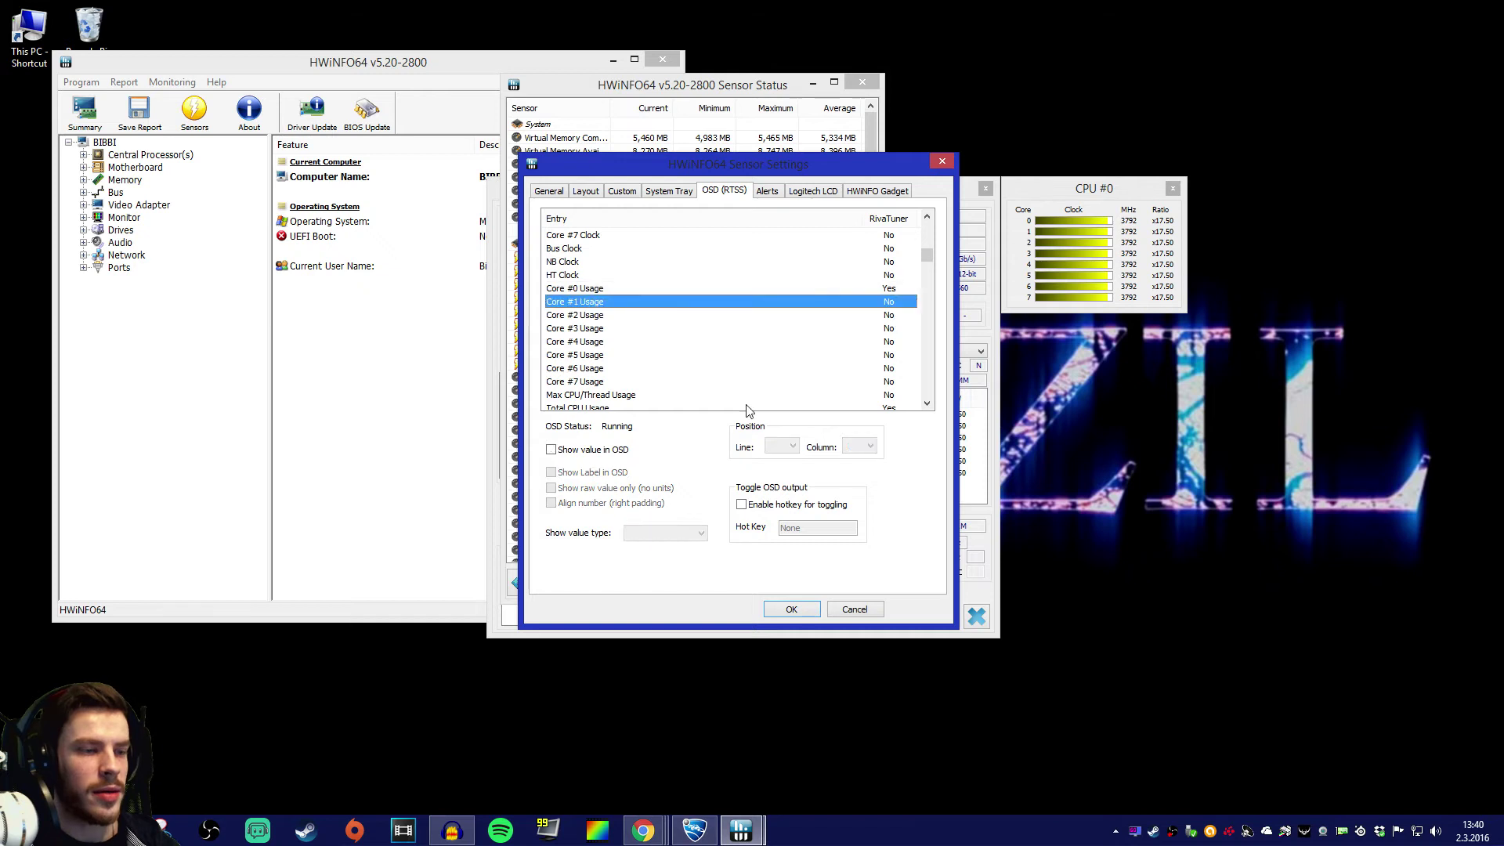
double_click(887, 315)
click(890, 329)
double_click(889, 329)
double_click(889, 342)
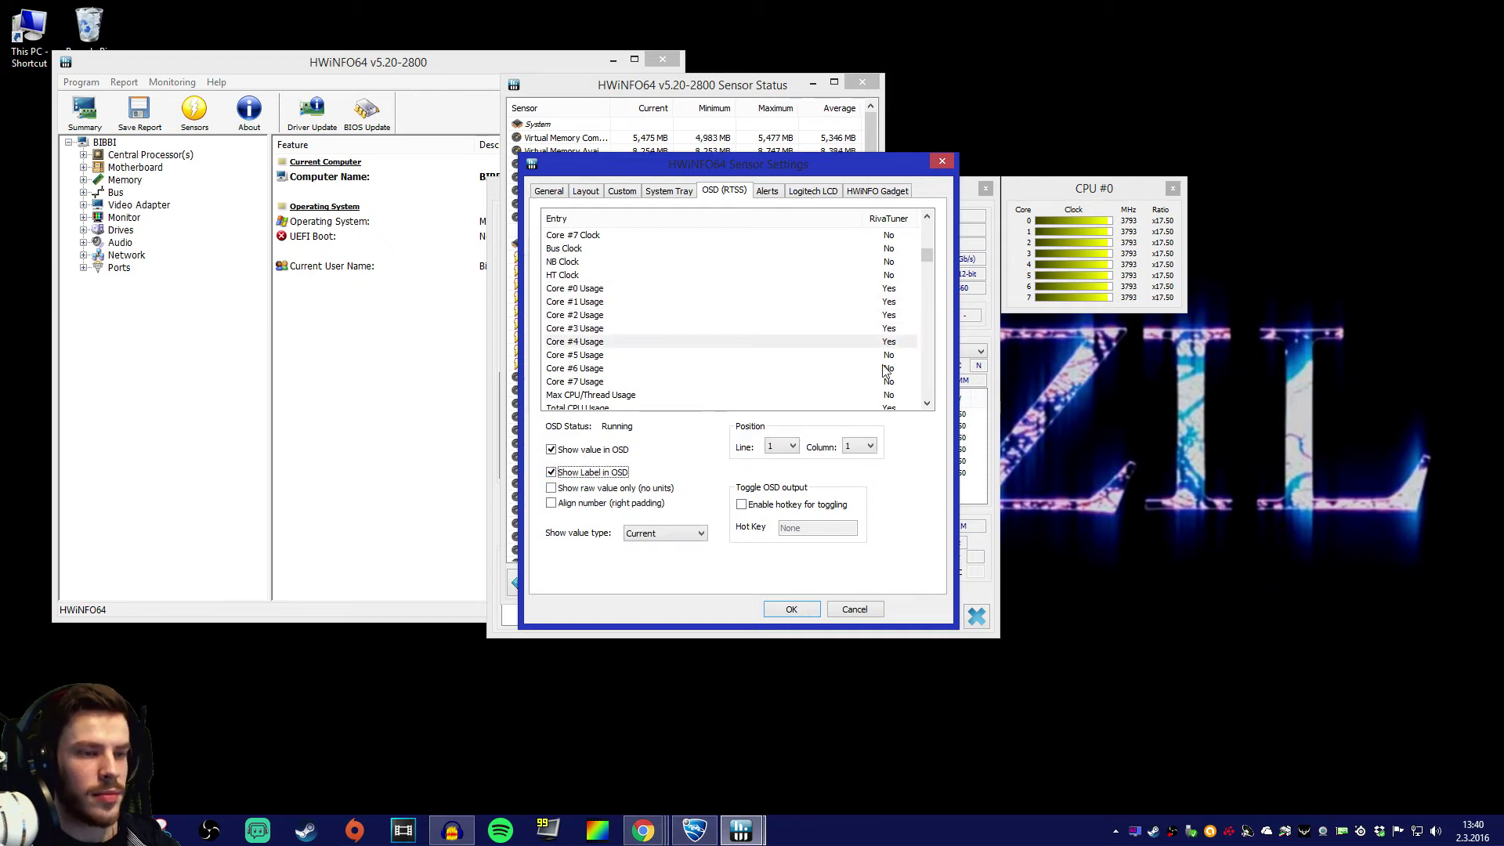
double_click(889, 355)
double_click(889, 368)
click(623, 469)
key(alt+Tab)
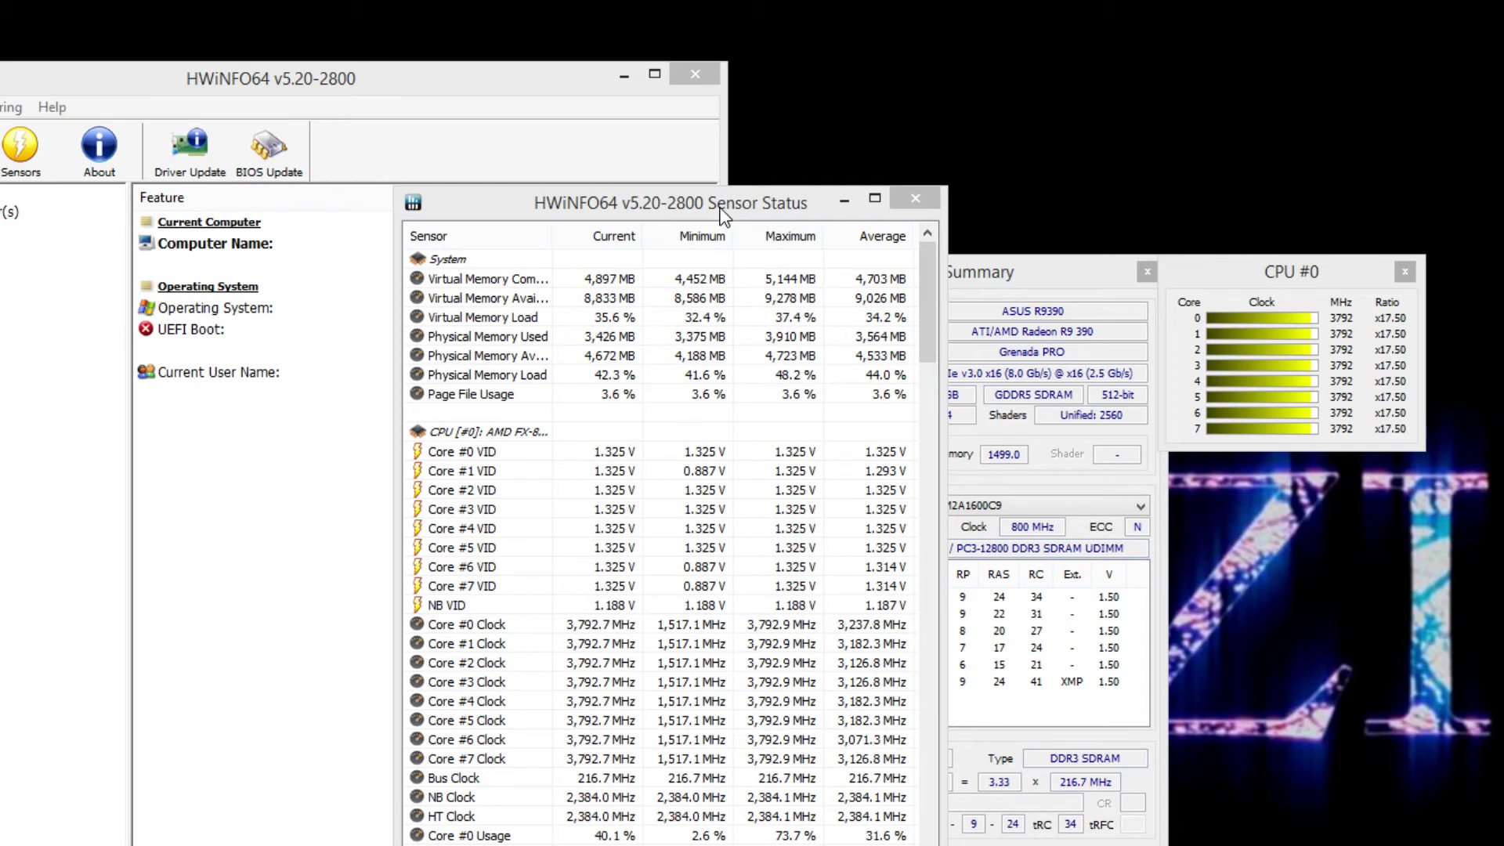
- Bring HWiNFO64's Sensor Status window back in front and reposition it
drag(721, 212, 741, 140)
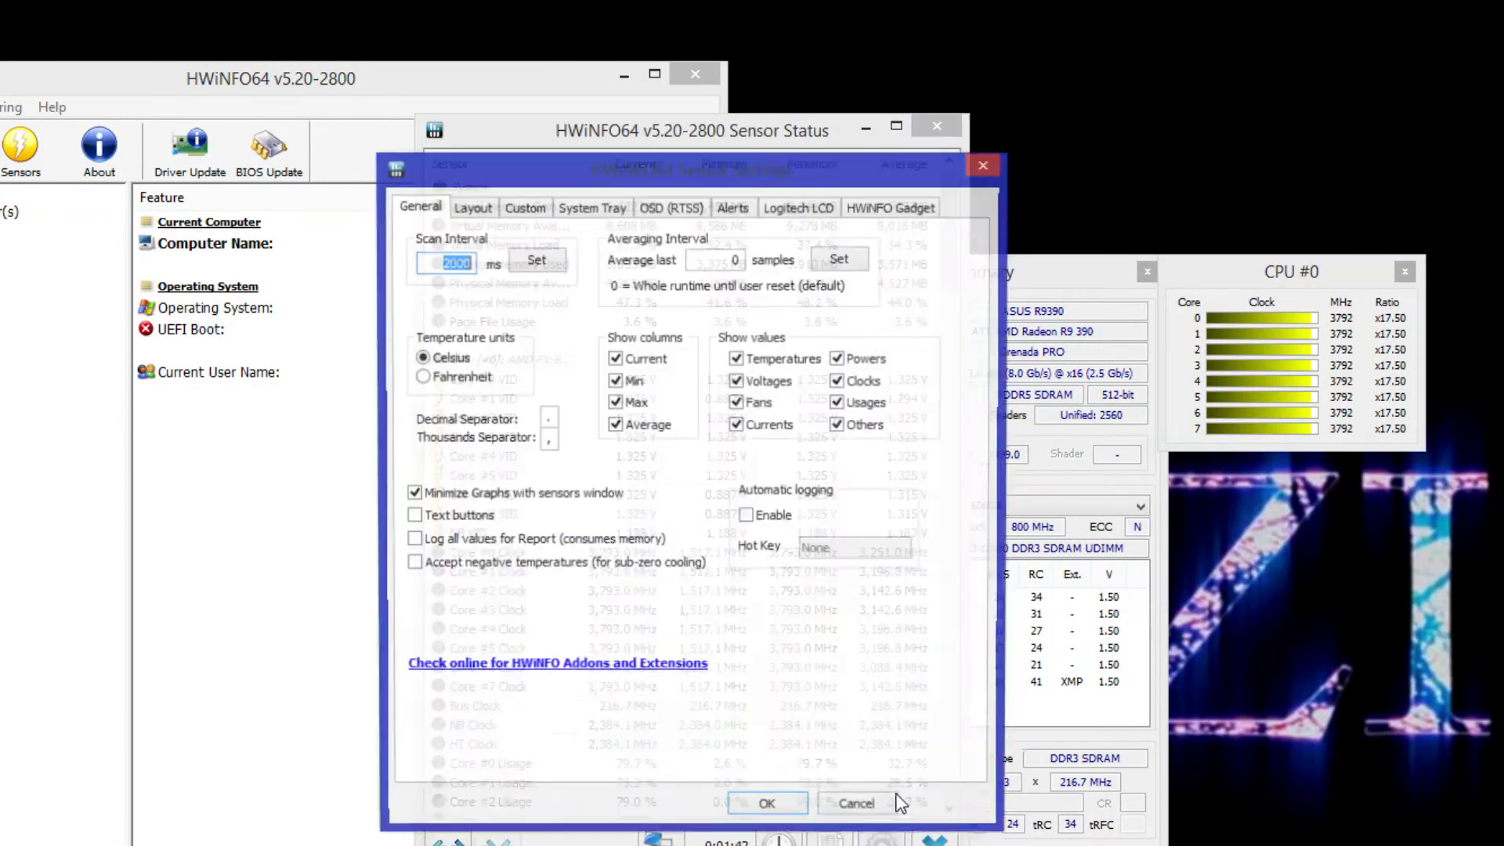
- In Sensor Settings' OSD (RTSS) tab, show Total CPU Usage with its label on overlay line 2
click(883, 835)
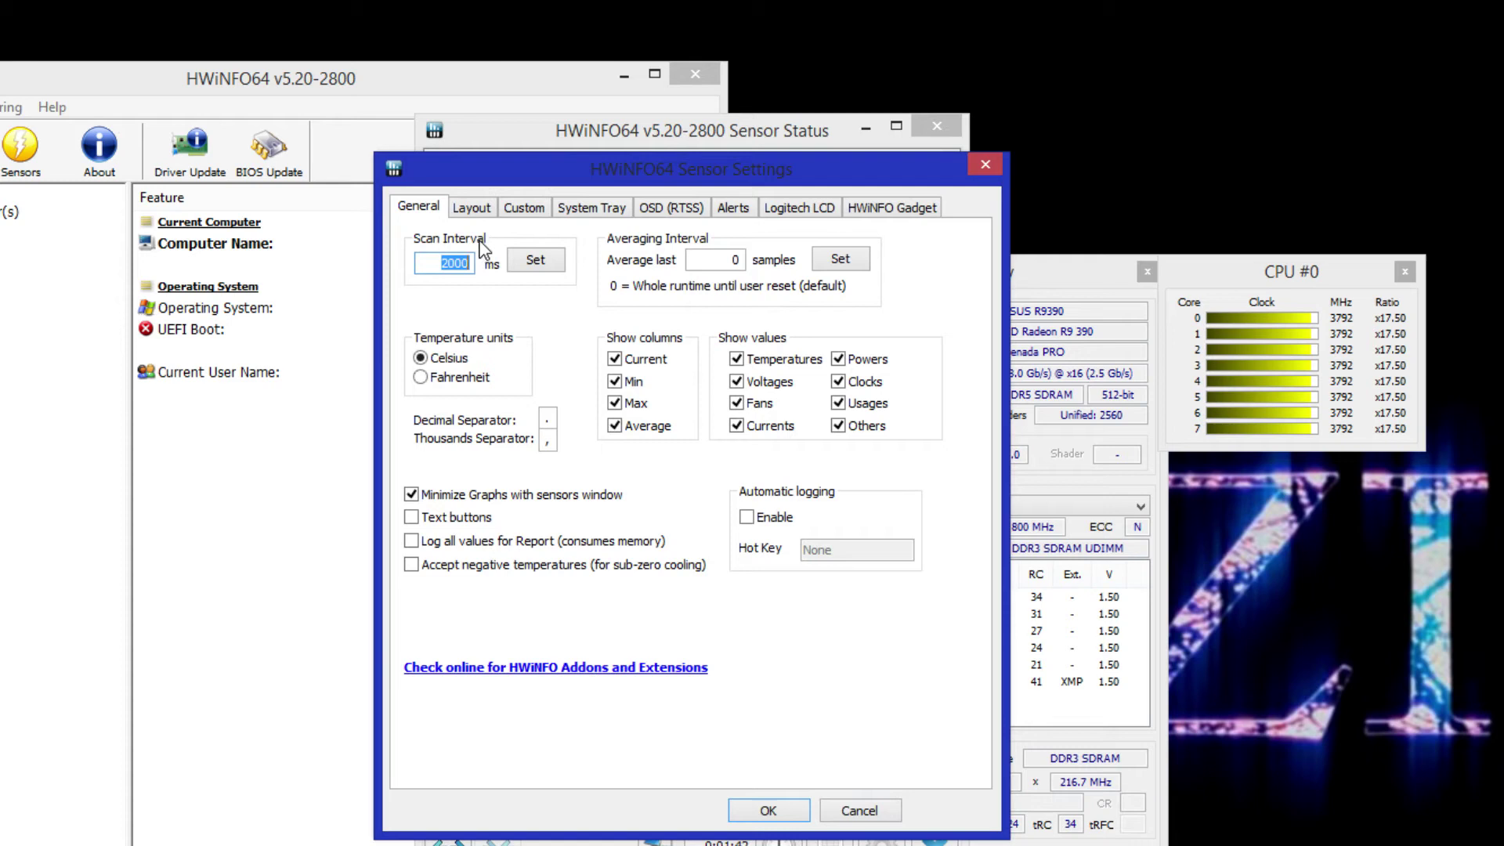
click(441, 261)
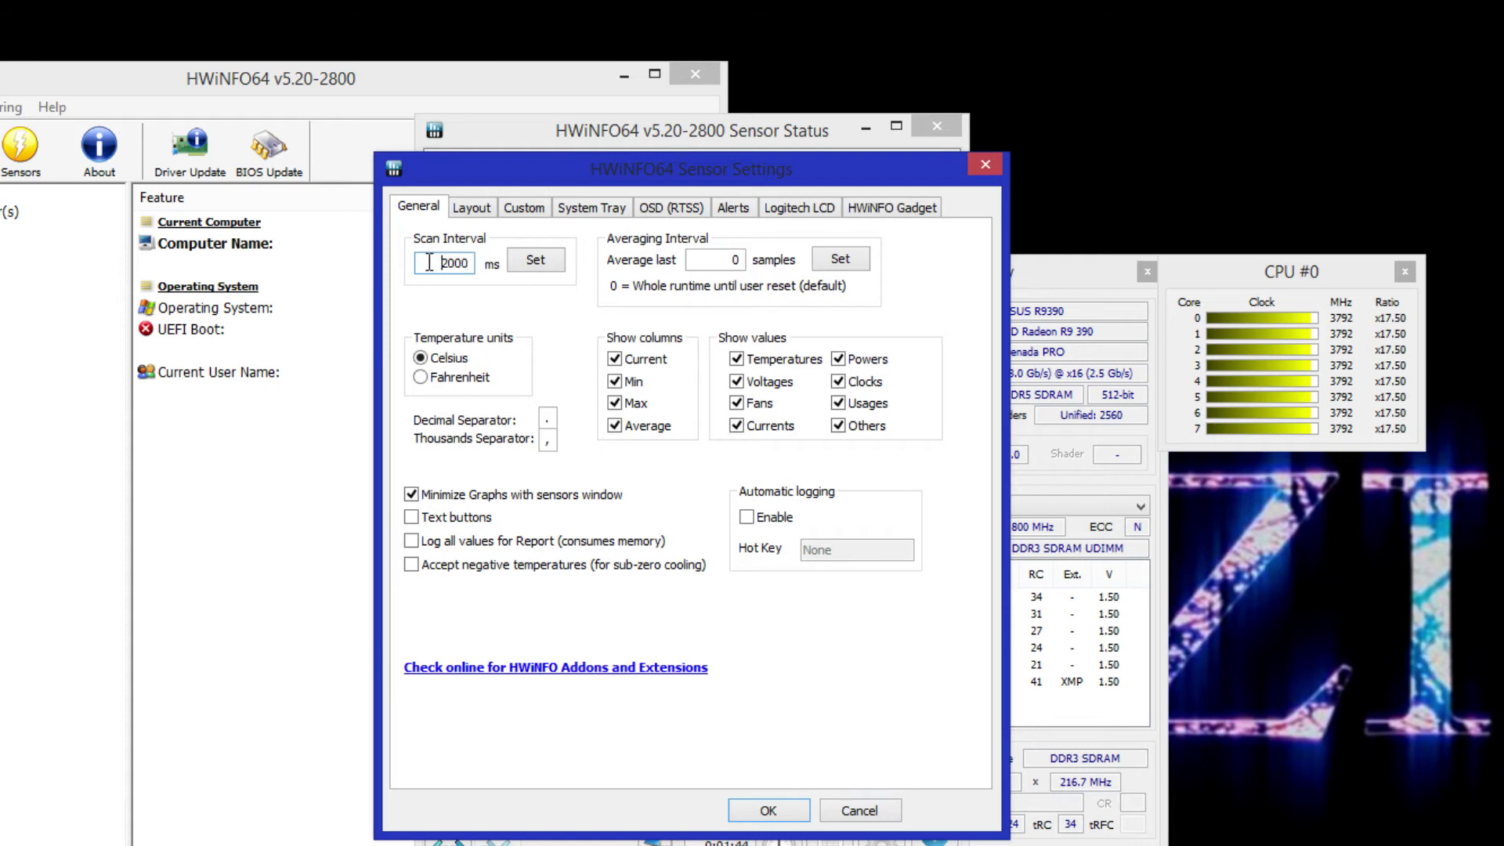
click(669, 210)
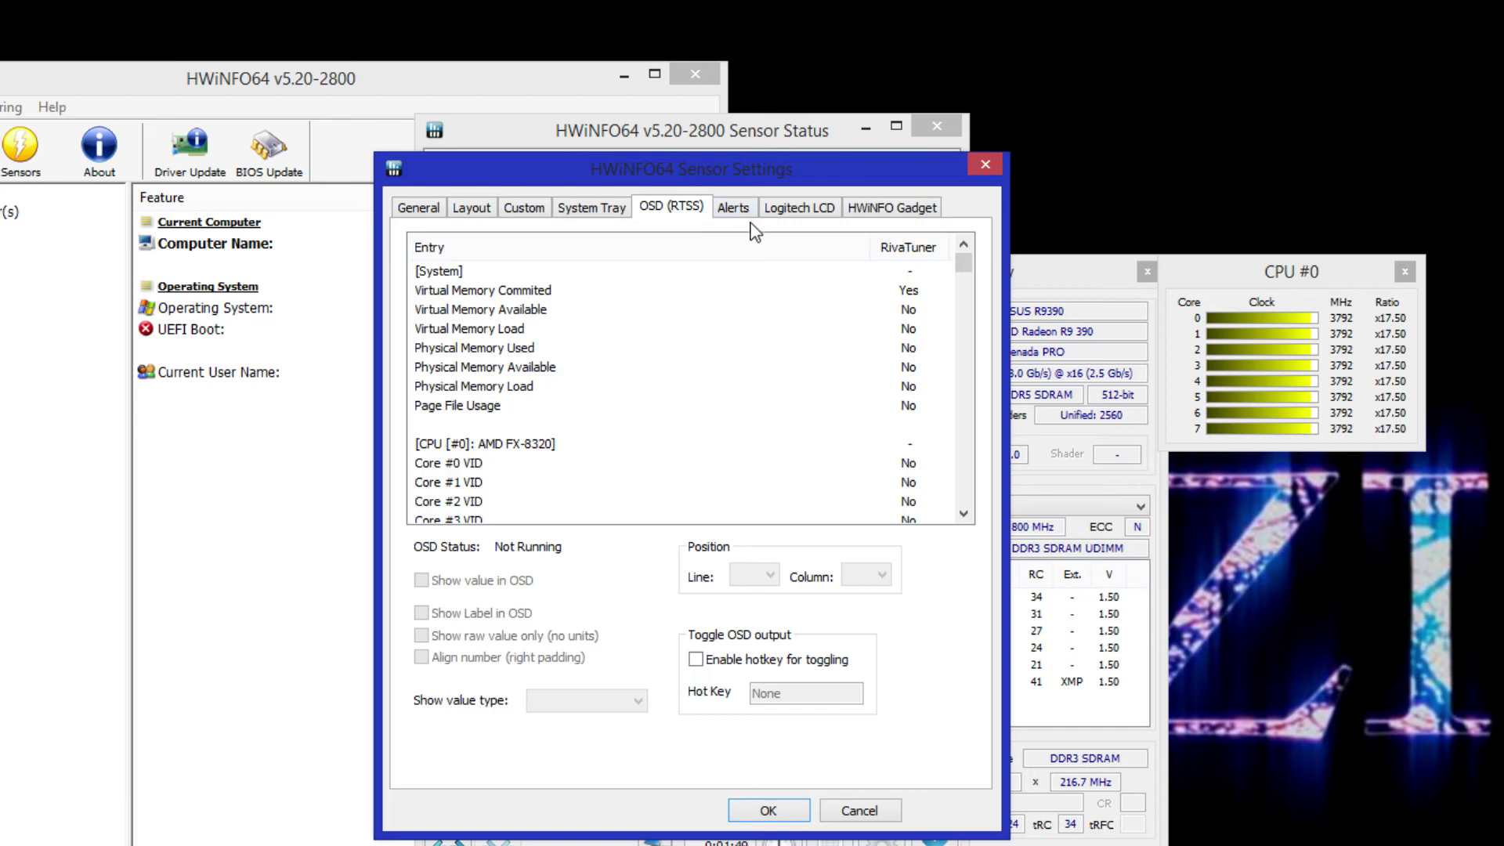
click(728, 291)
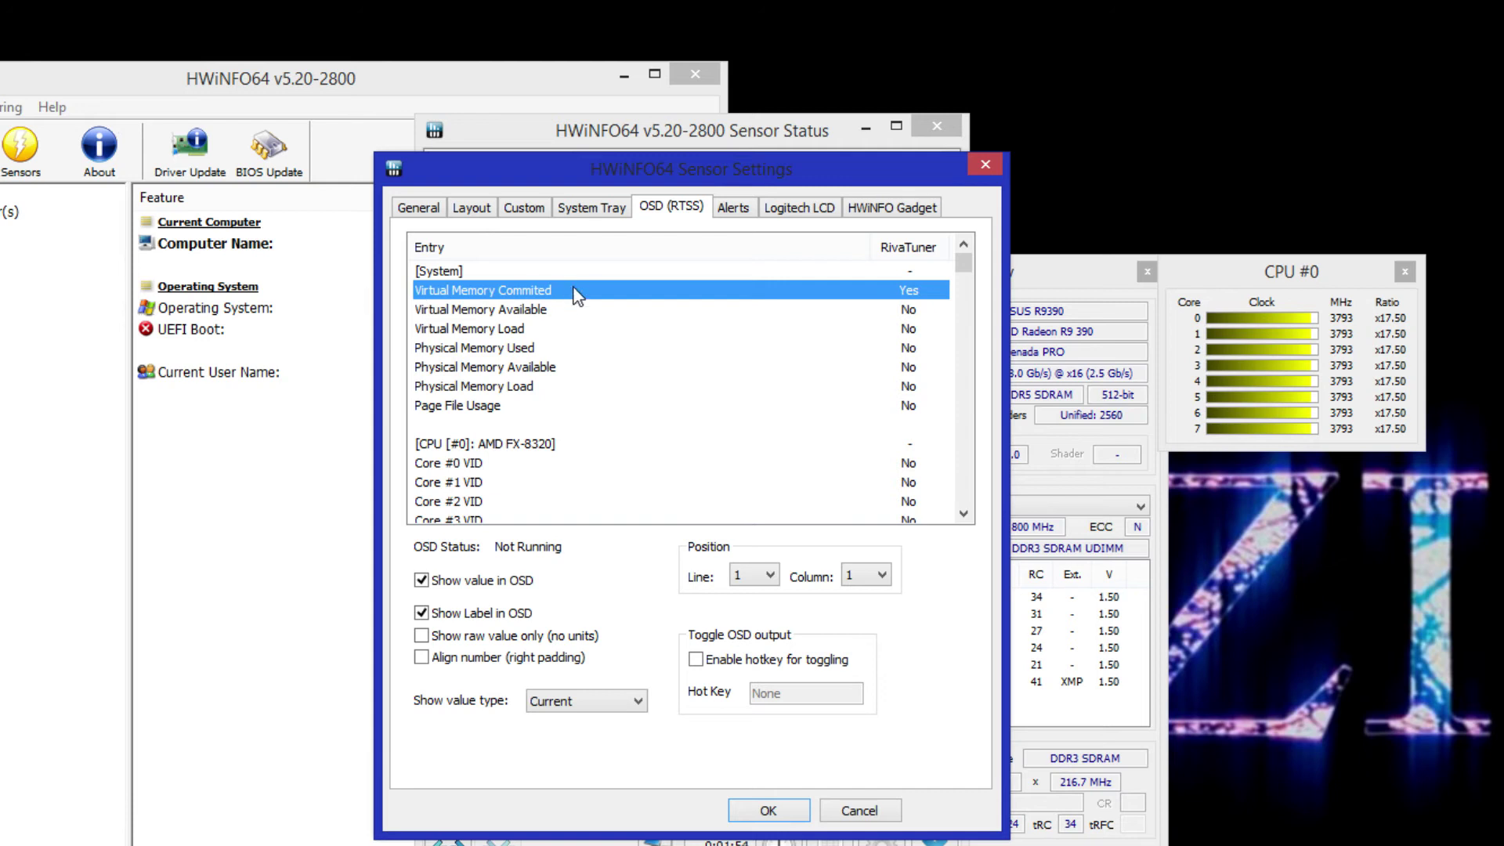
scroll(619, 306, down, 8)
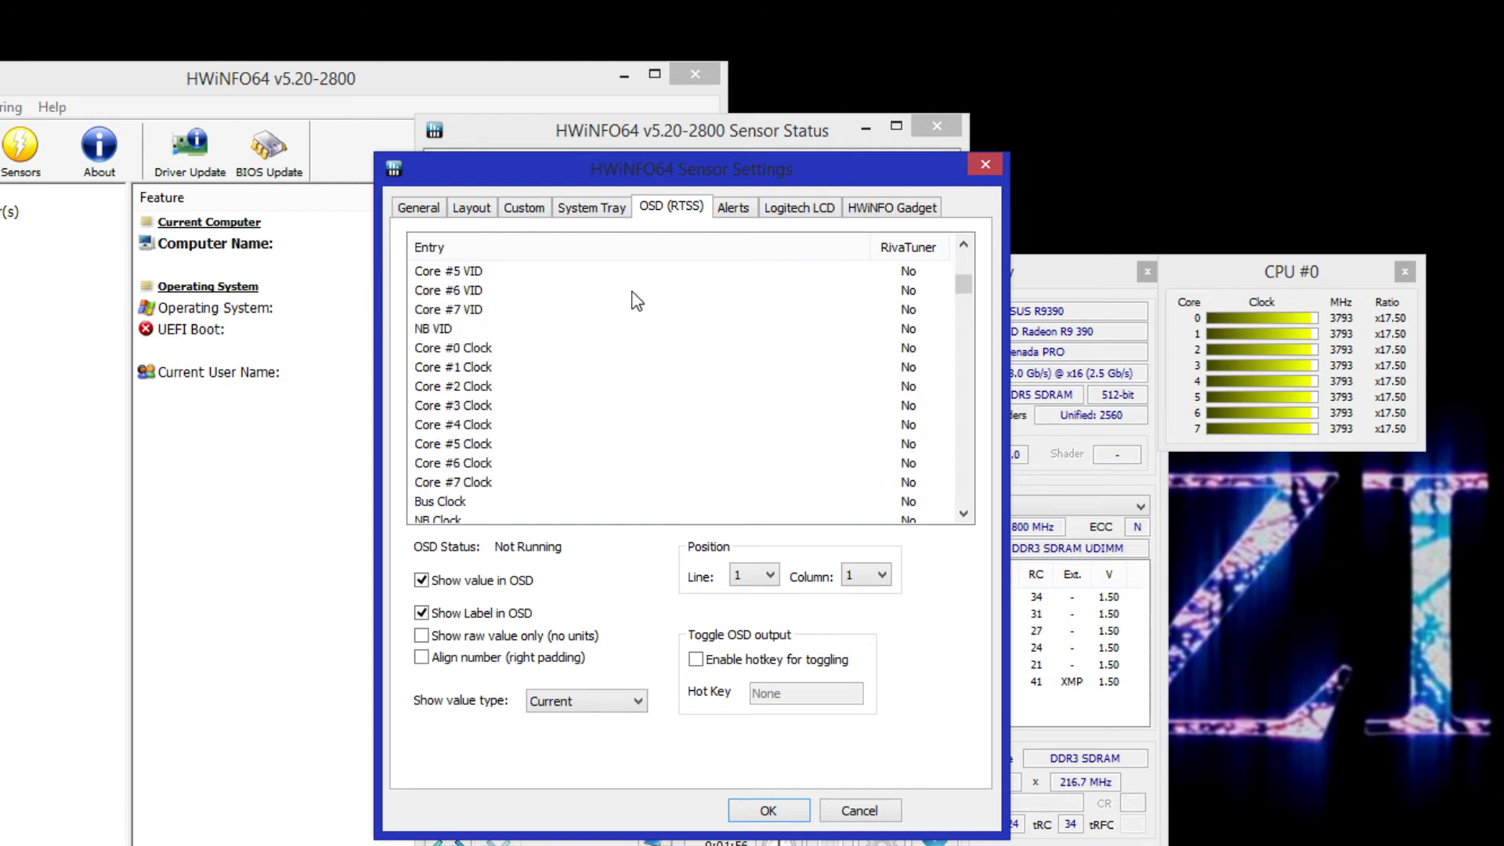
scroll(634, 307, down, 3)
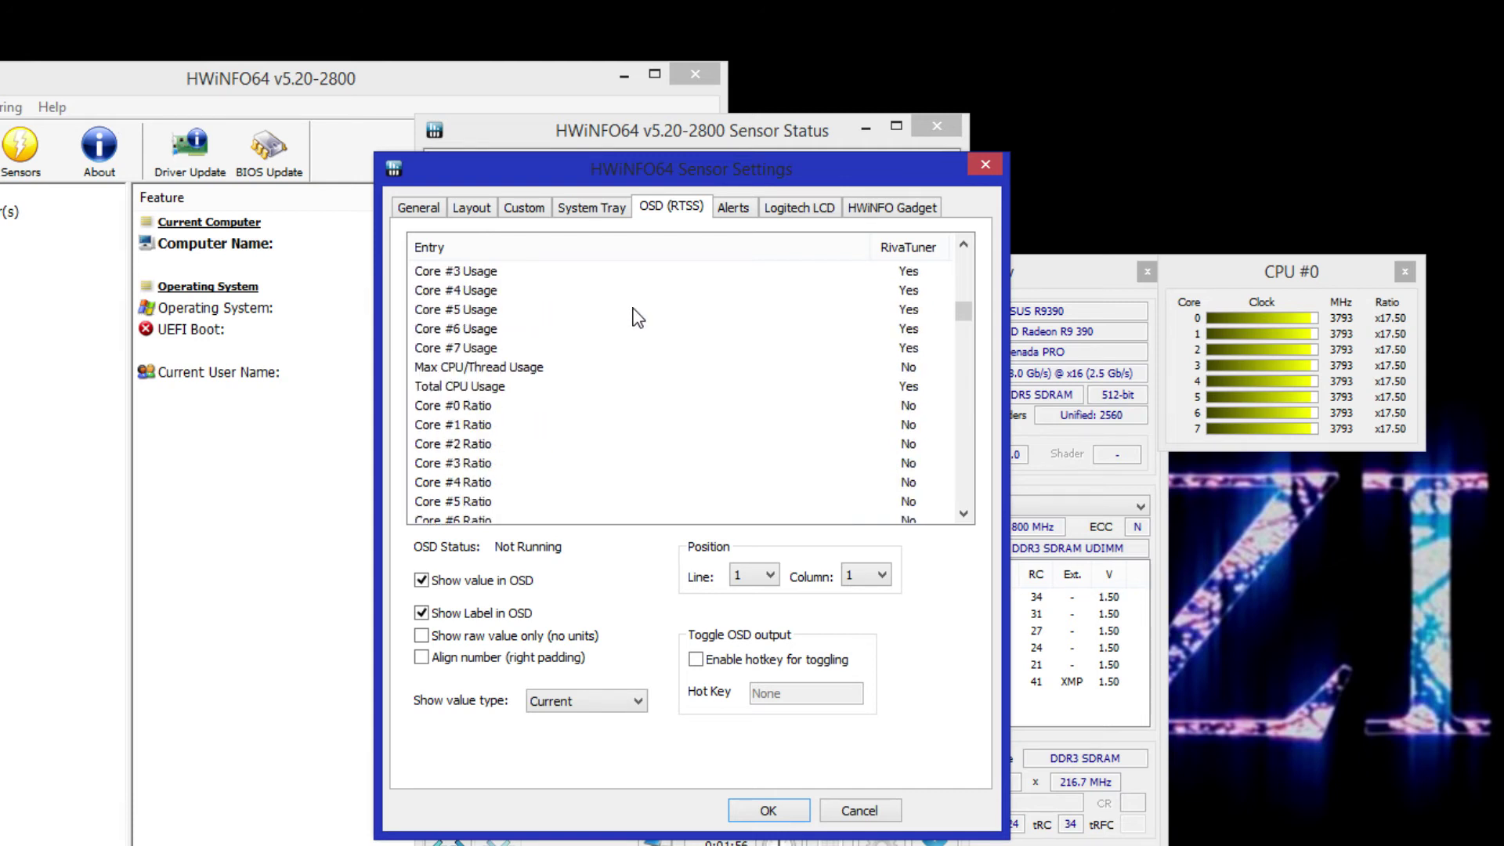
click(518, 388)
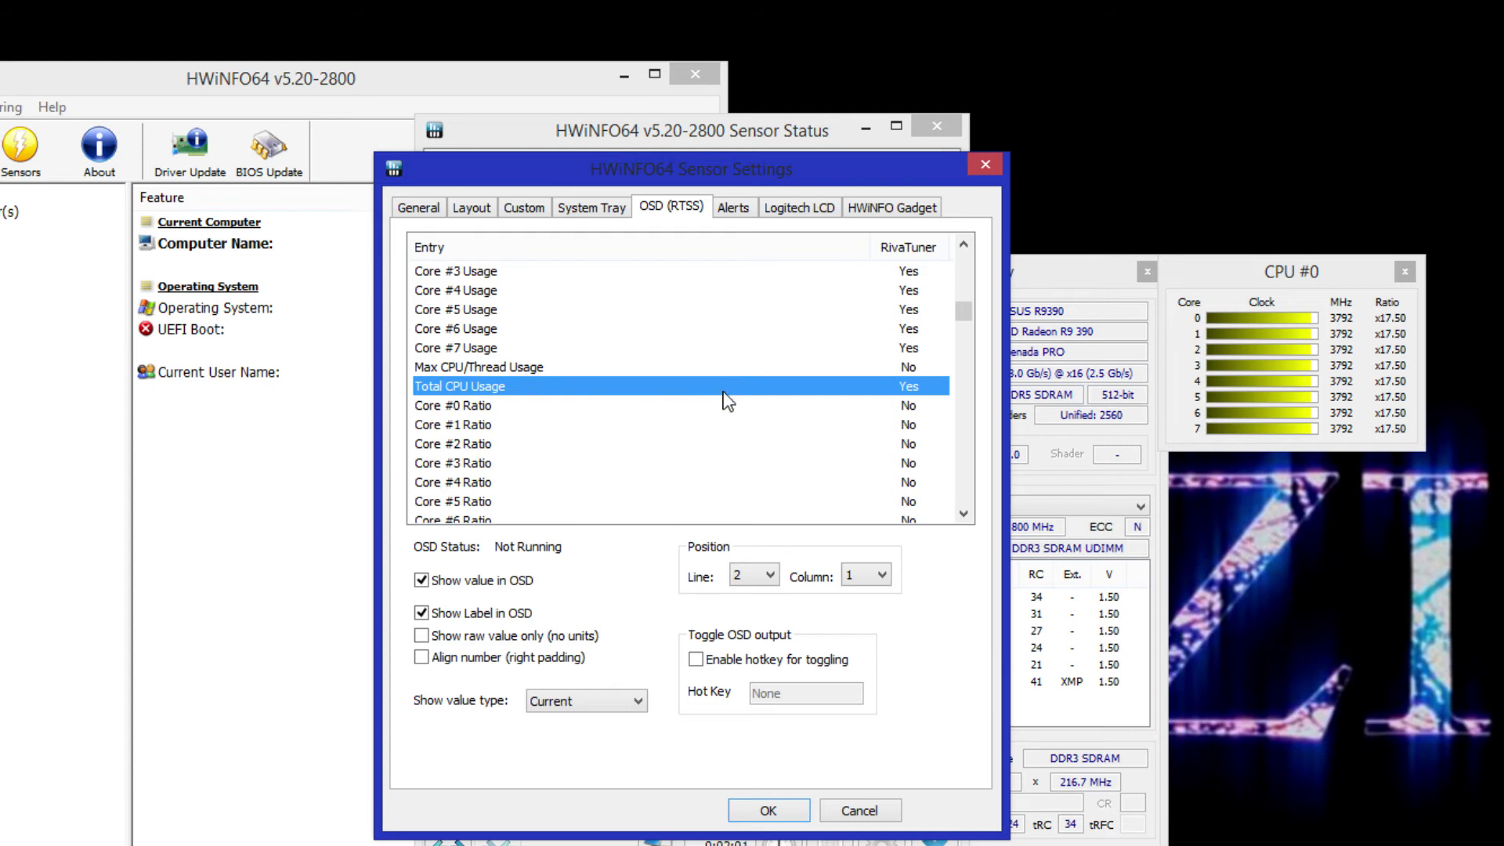
scroll(728, 405, up, 2)
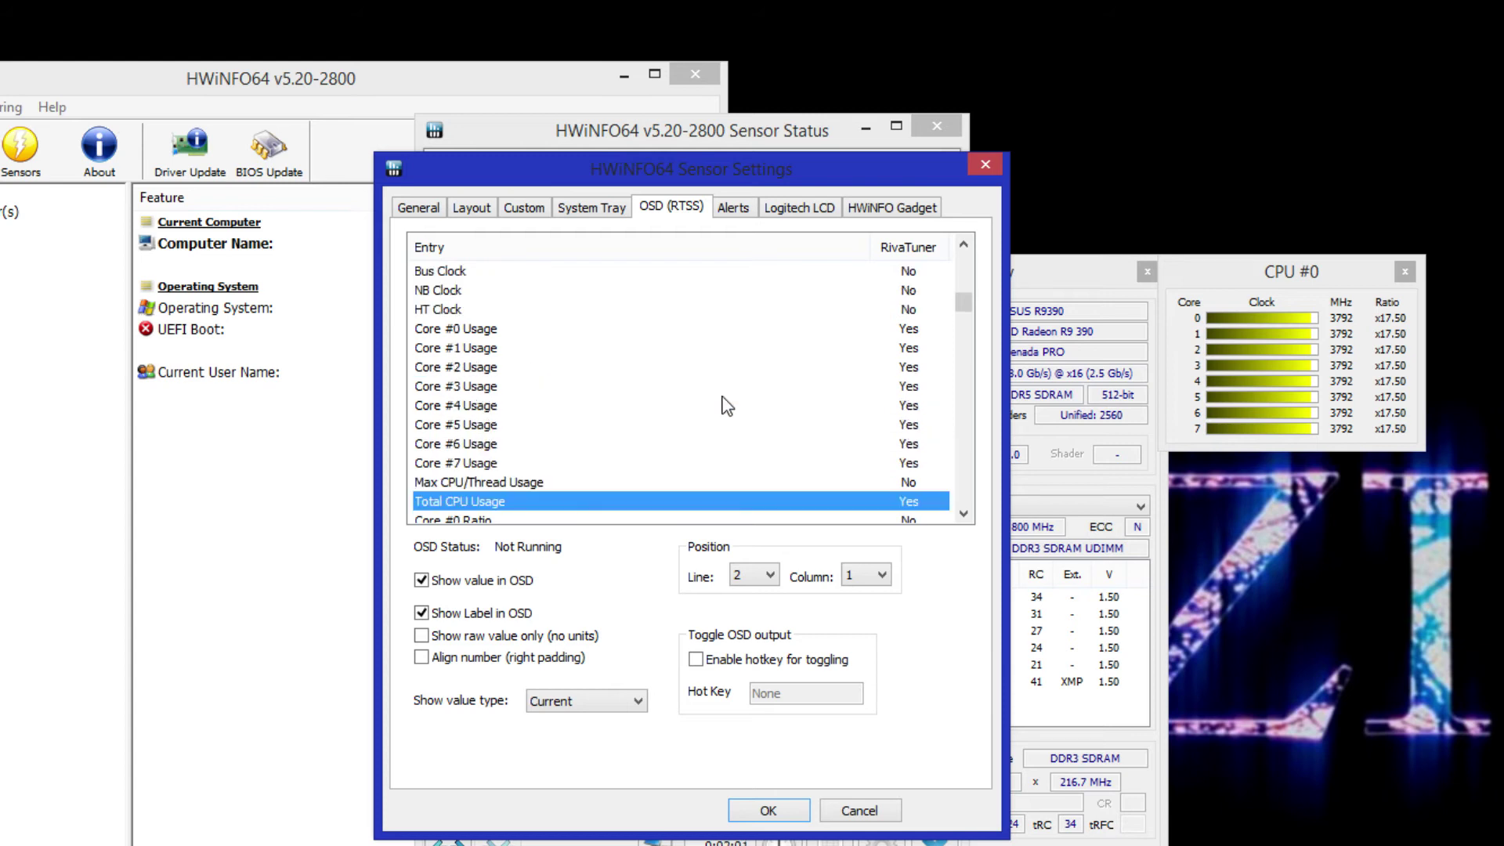
- Put Core #0 Usage on OSD line 3 and Core #1 Usage on line 4
click(564, 330)
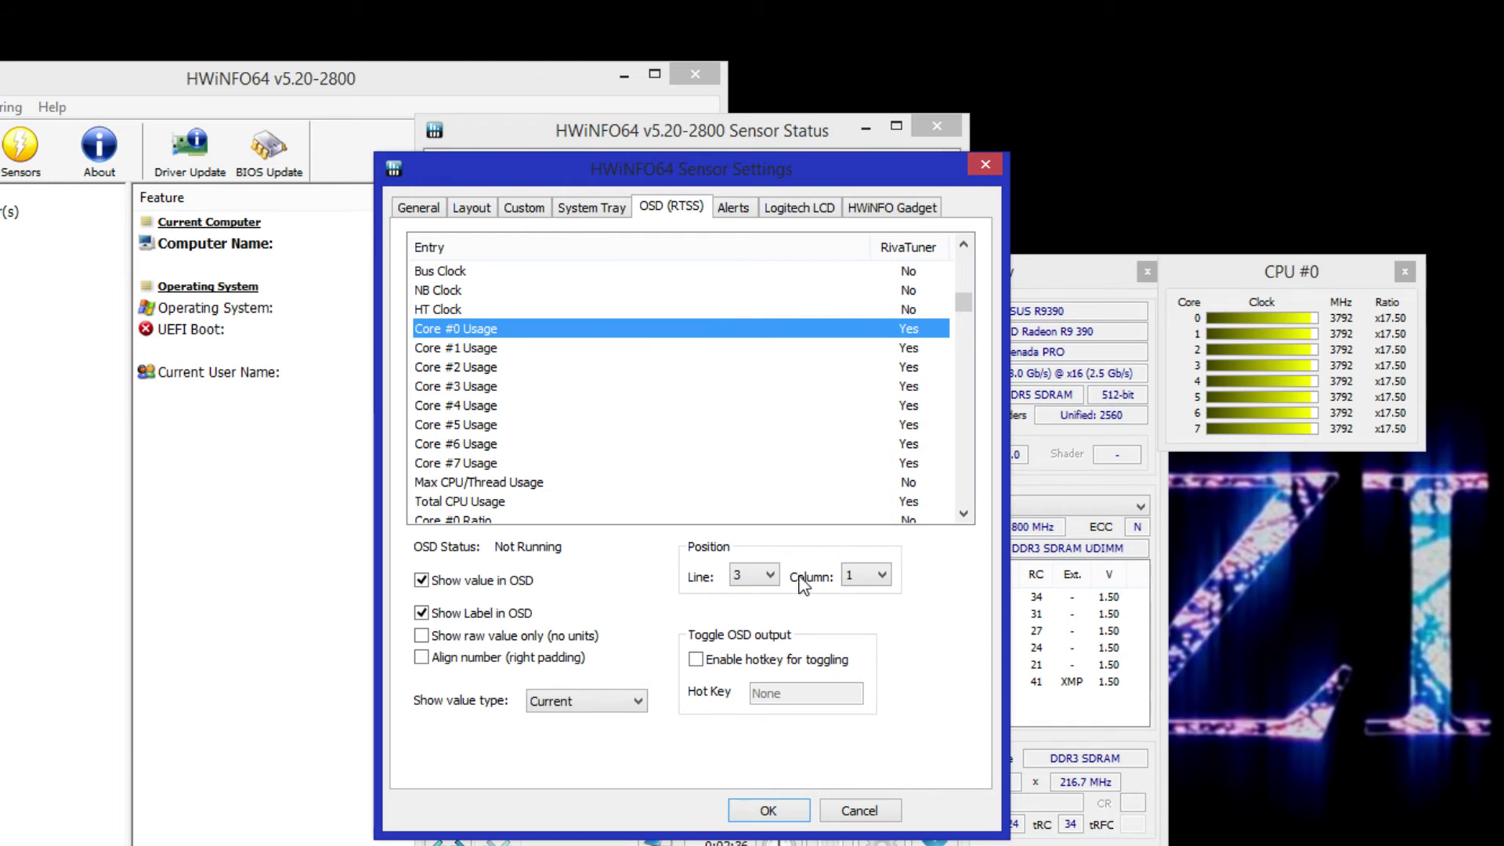
click(770, 577)
click(774, 581)
click(772, 579)
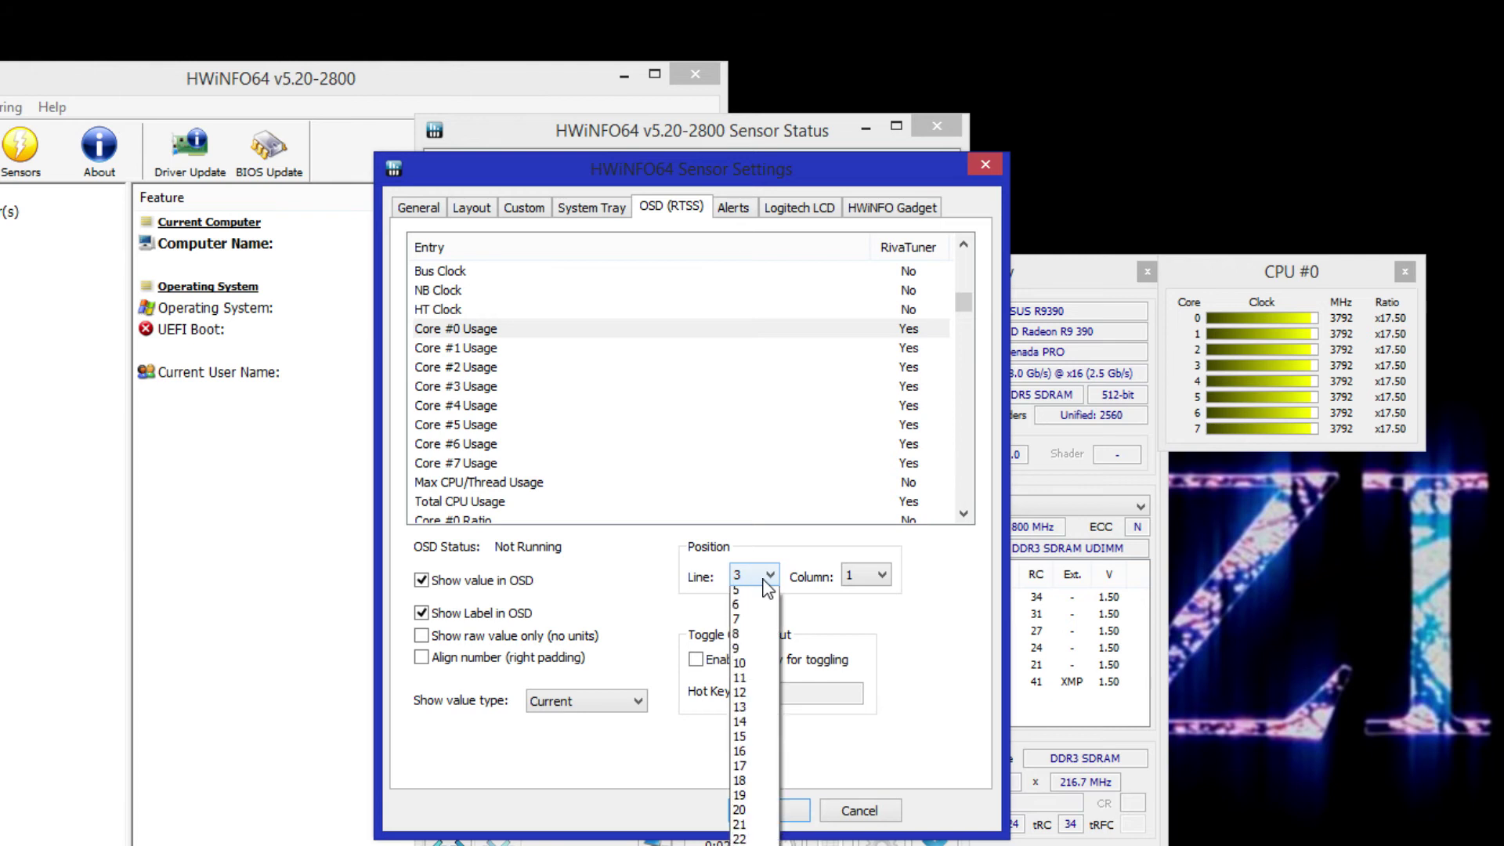
click(774, 588)
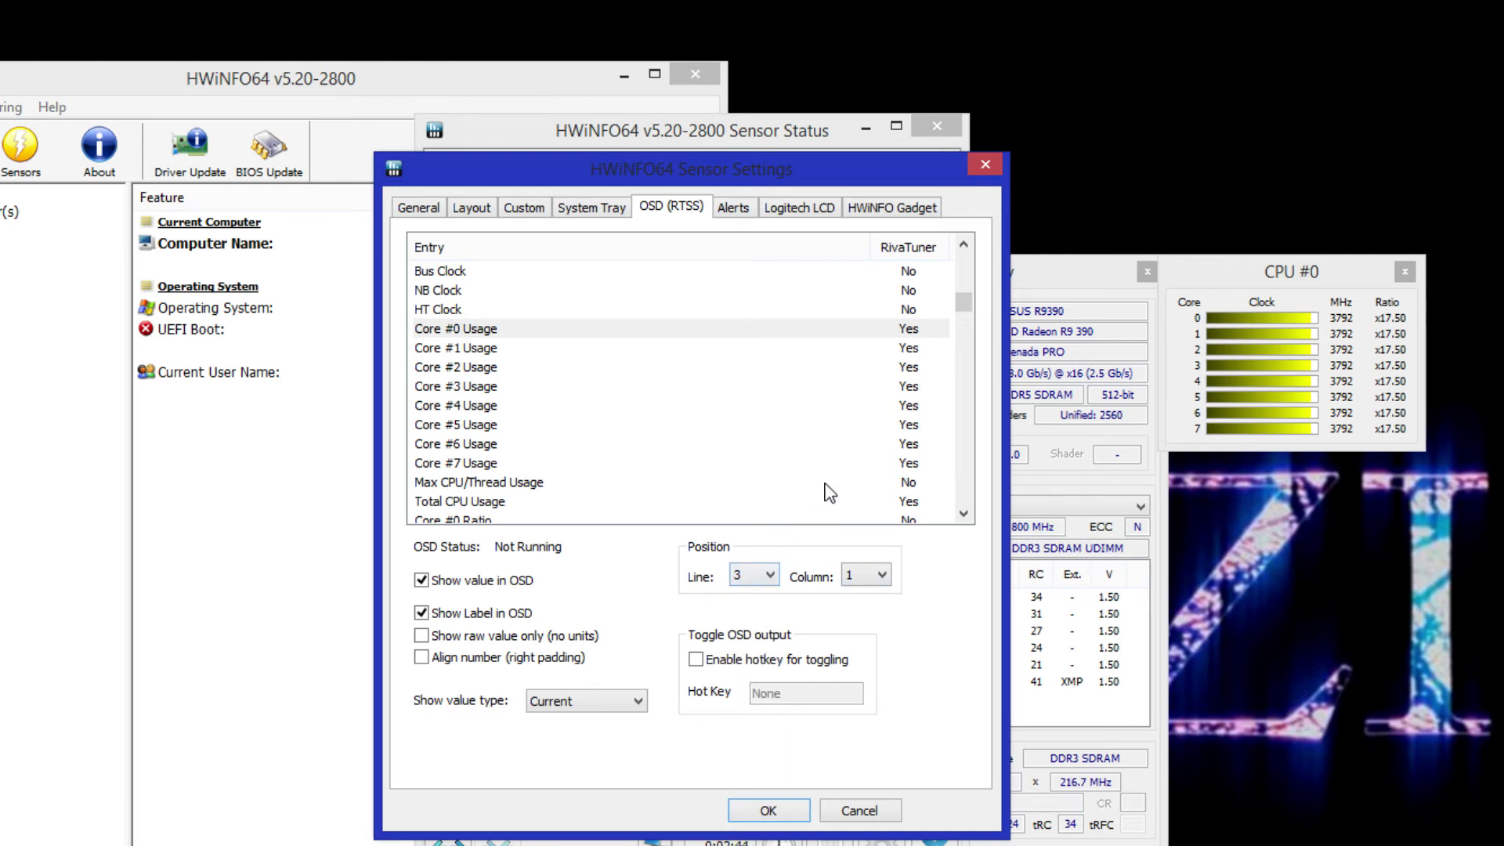
click(671, 355)
click(765, 576)
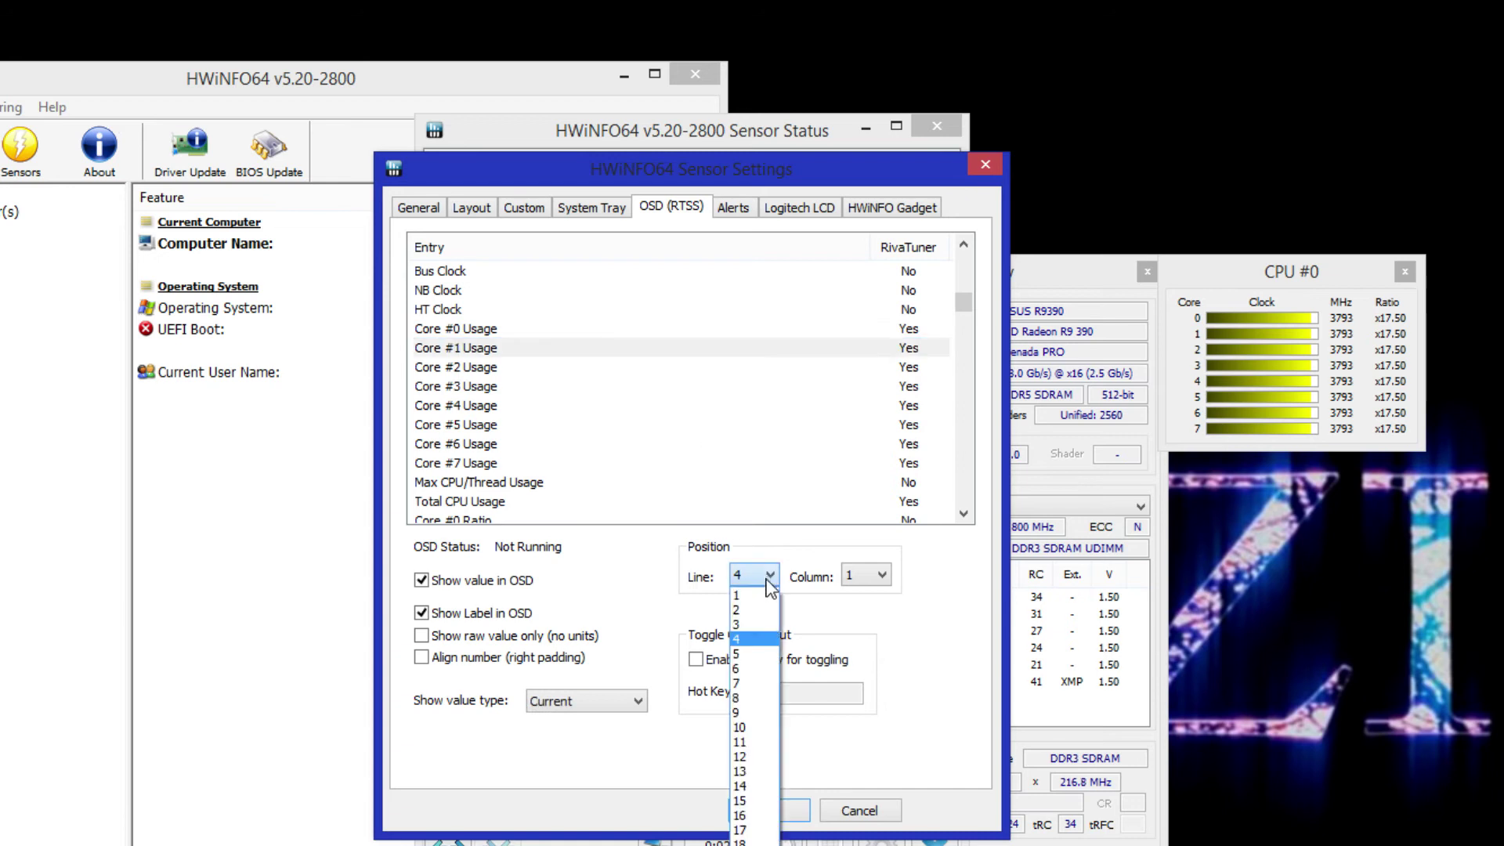
click(759, 642)
- Place Core #2–#7 Usage on OSD lines 5 through 10 and save the settings with OK
click(754, 576)
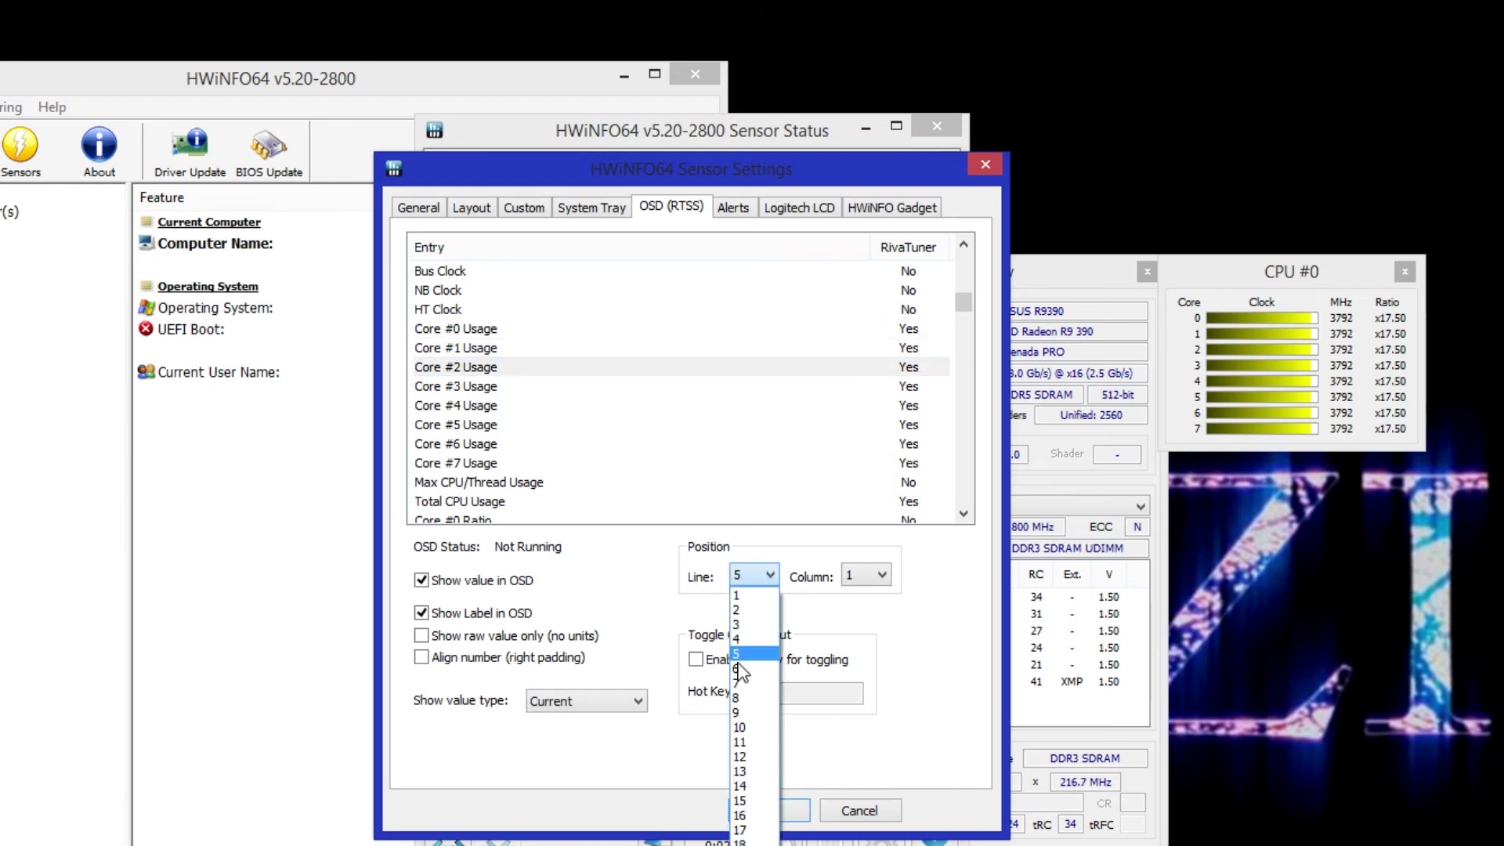
click(753, 658)
click(754, 576)
click(753, 672)
click(754, 575)
click(753, 700)
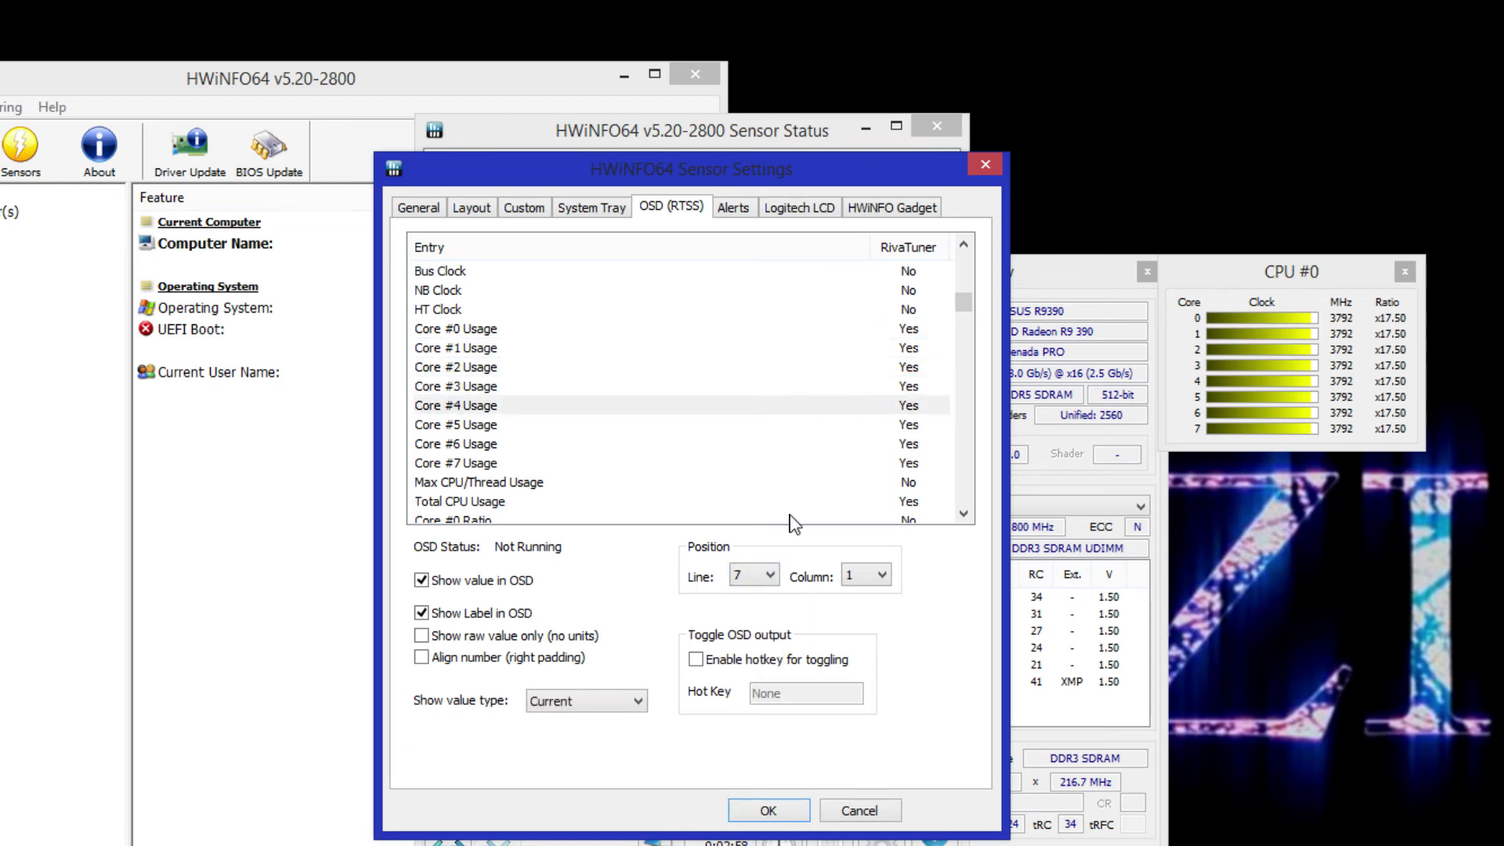
click(753, 576)
click(753, 715)
click(754, 575)
click(455, 463)
click(753, 575)
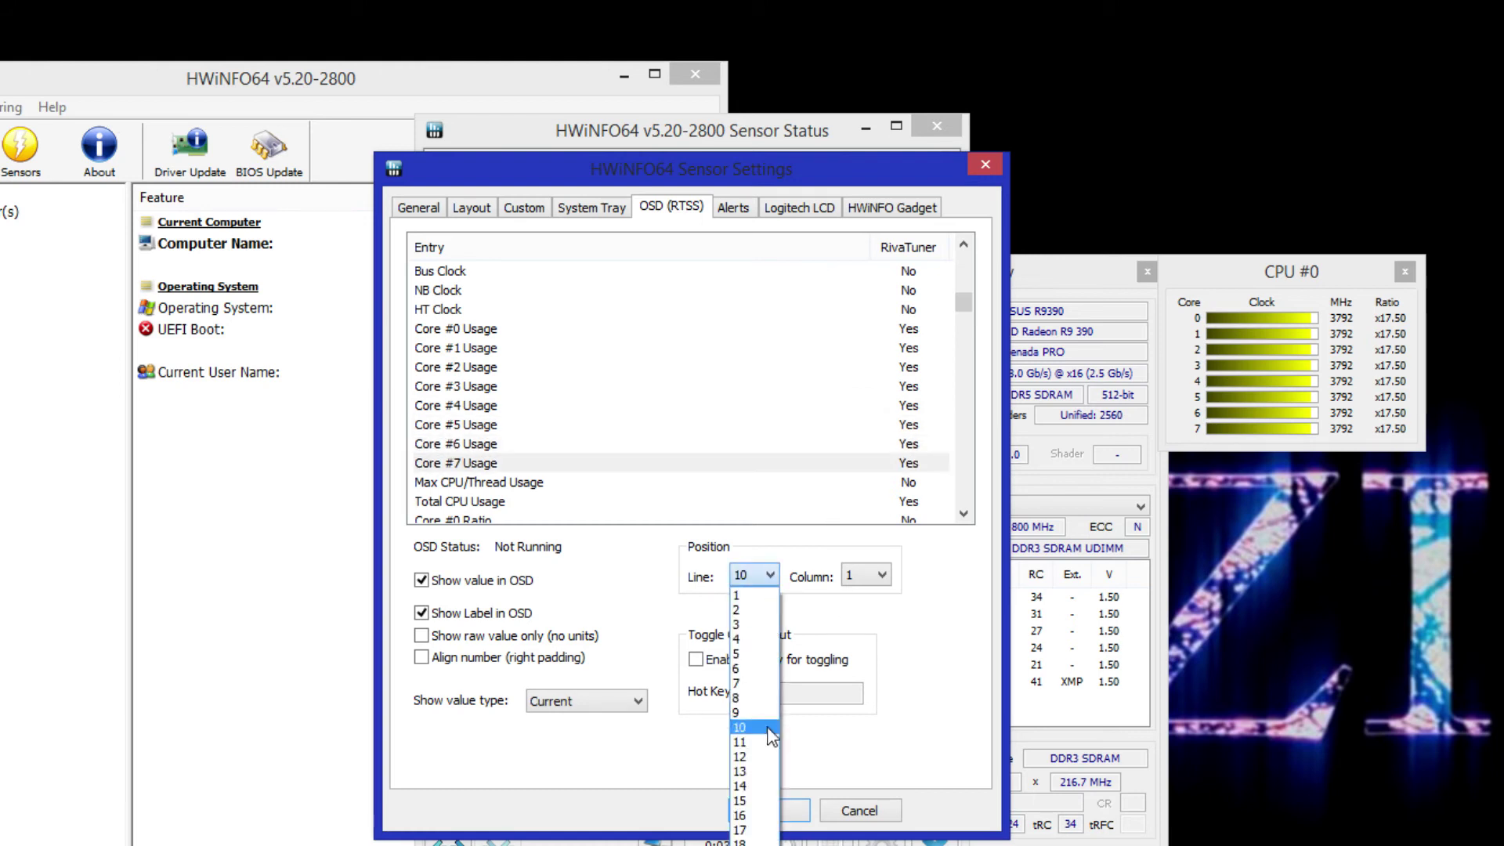
click(753, 729)
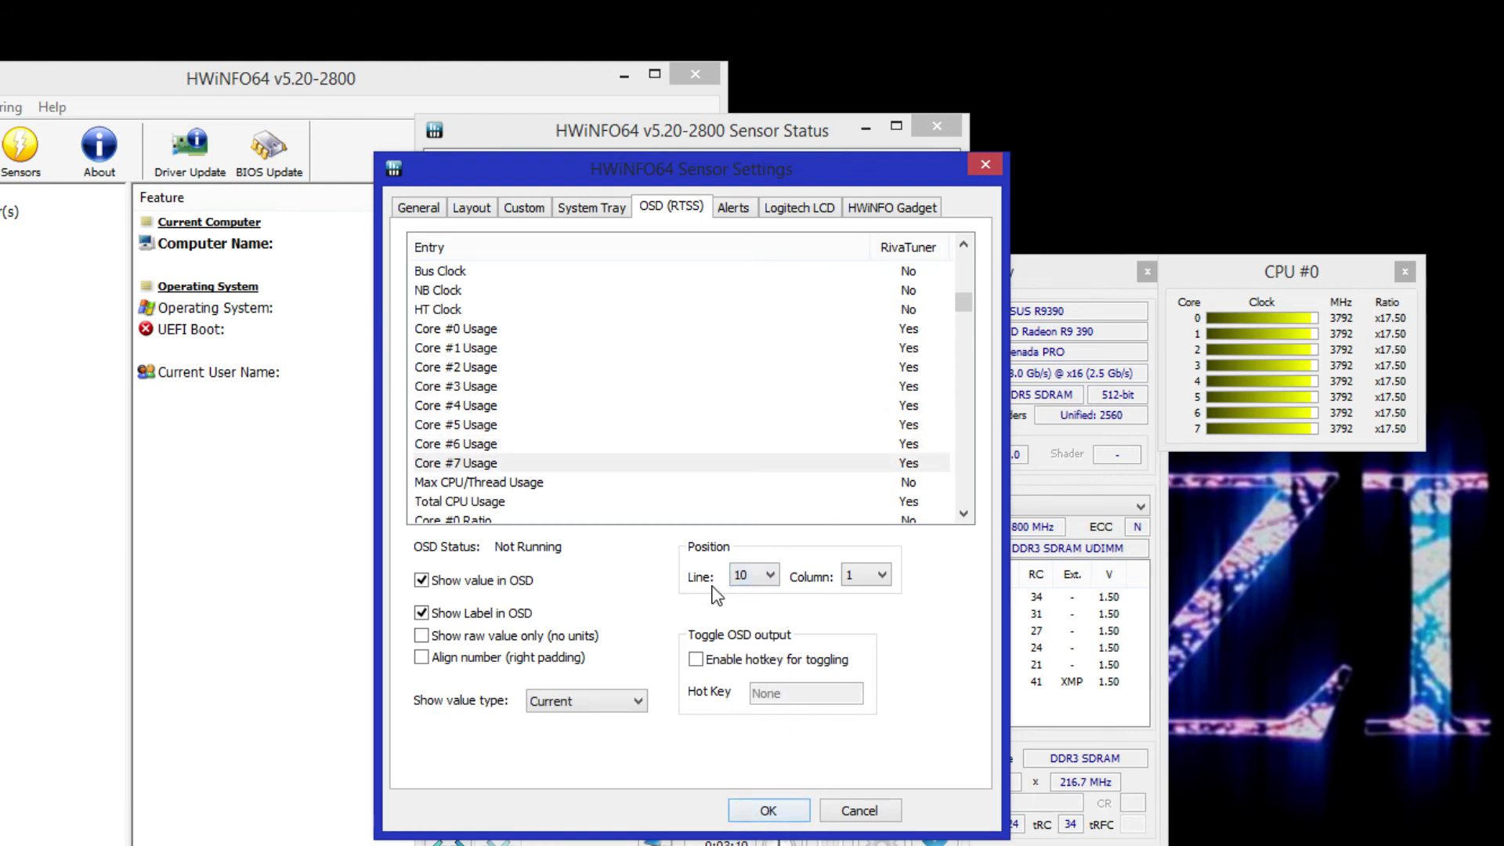
click(768, 811)
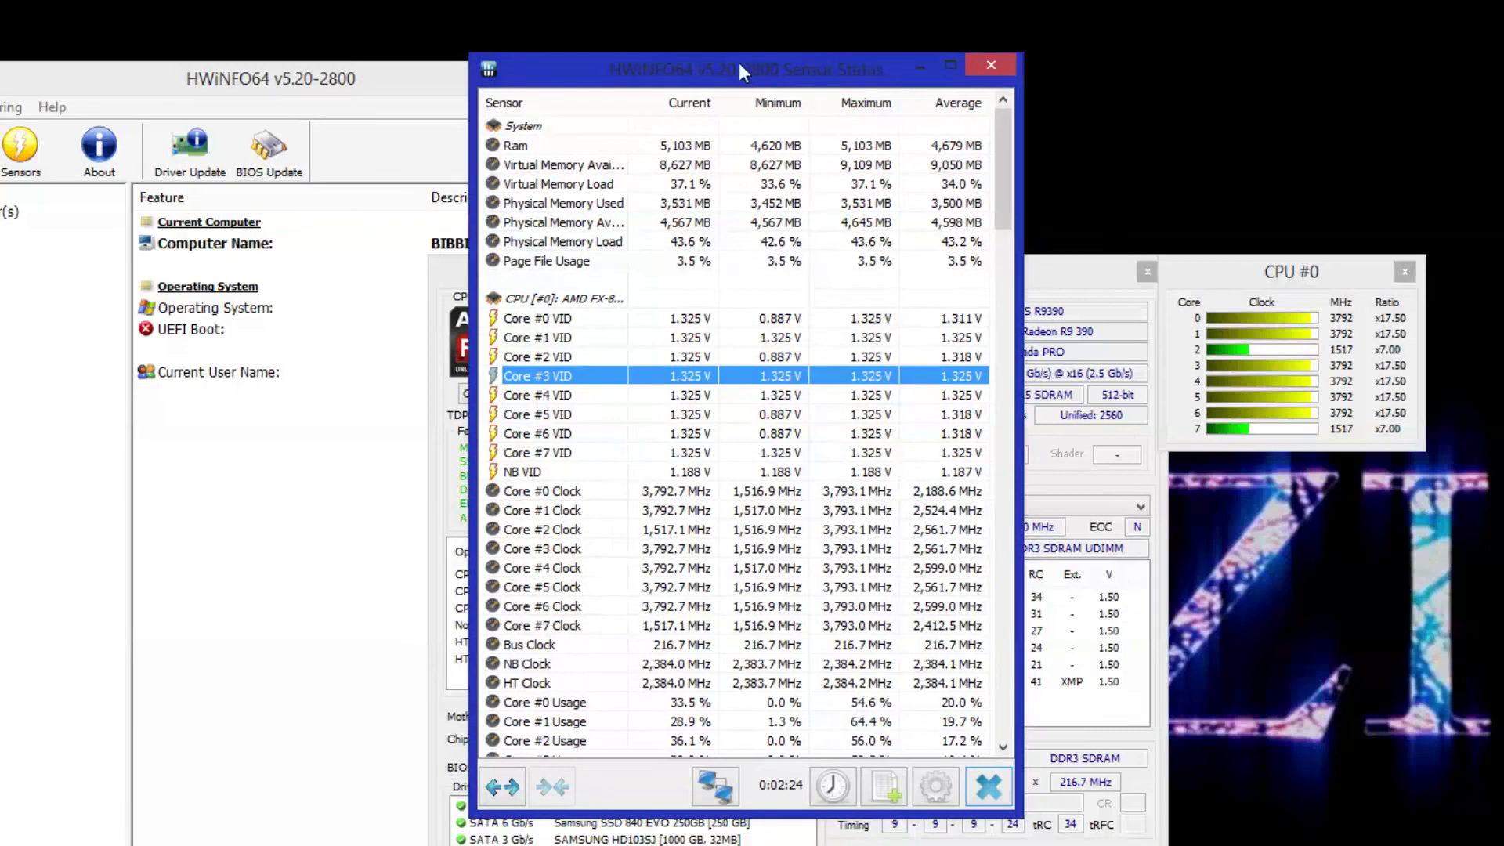
- In the Custom sensor settings, rename the Virtual Memory Available label to 'Ram'
drag(739, 69, 767, 66)
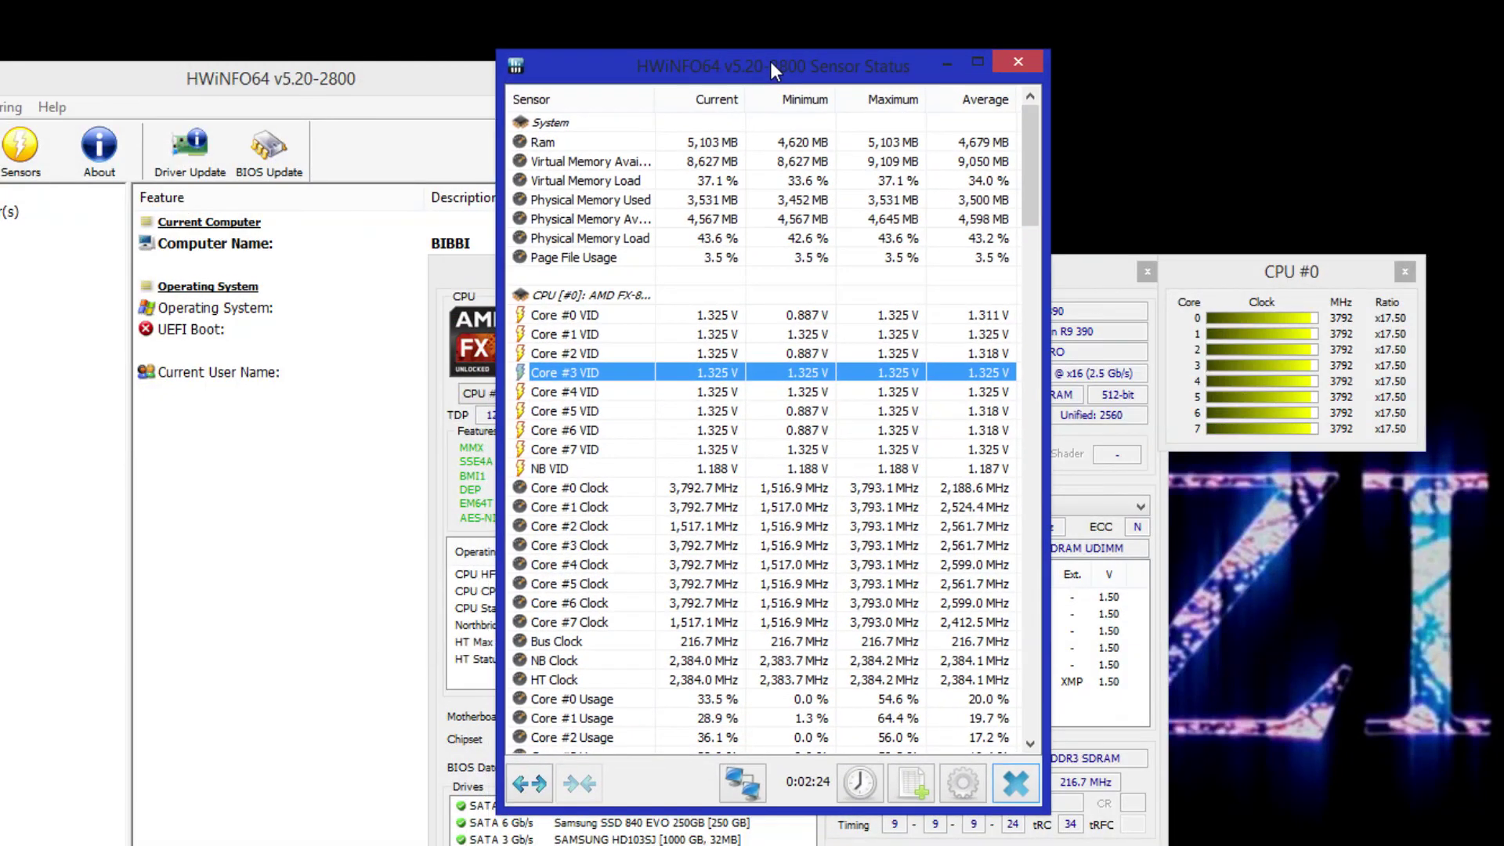
click(963, 779)
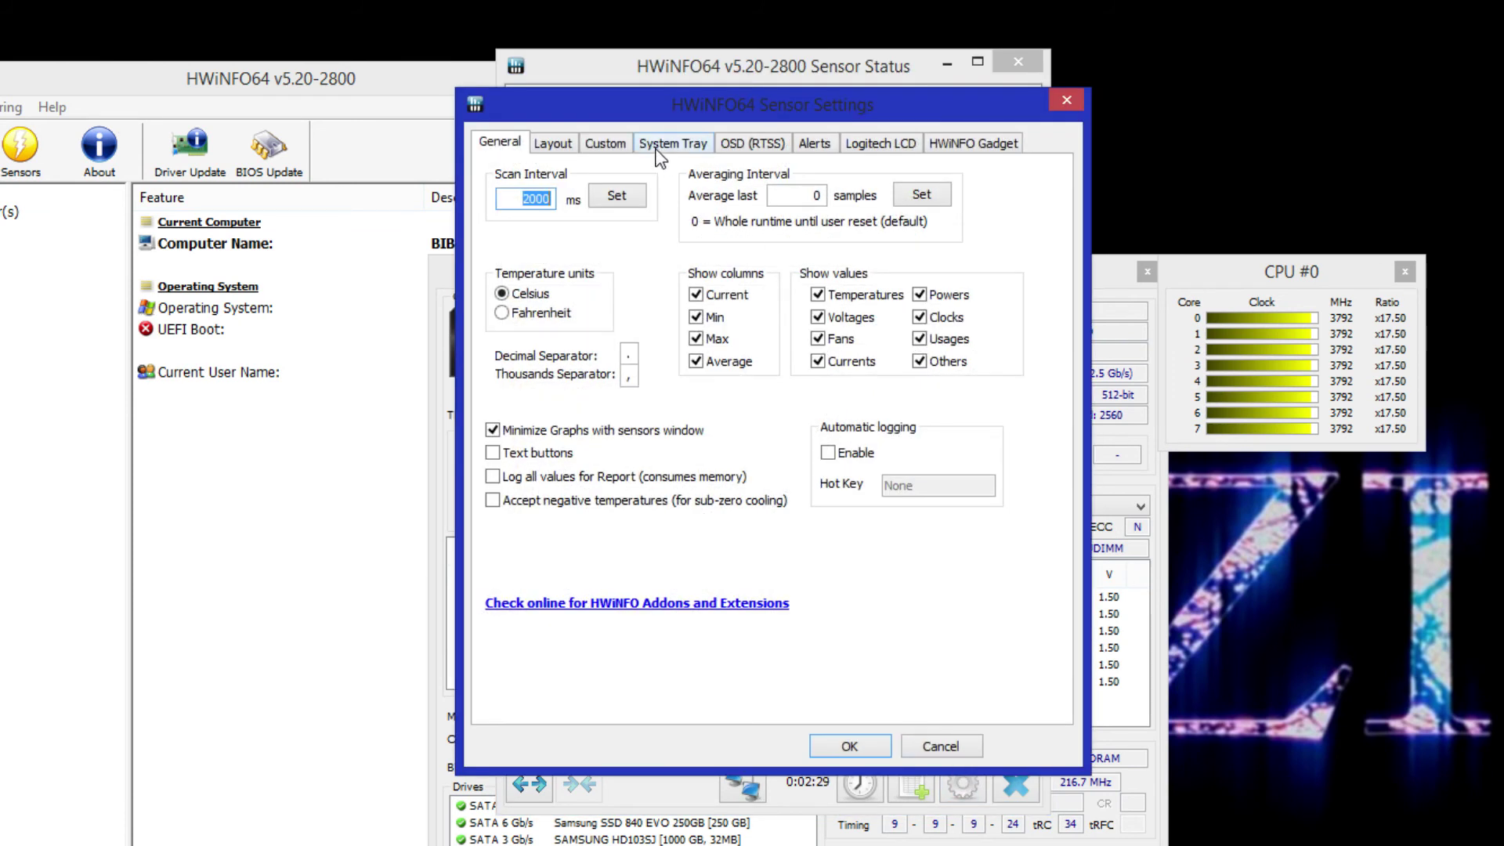
drag(721, 112, 711, 76)
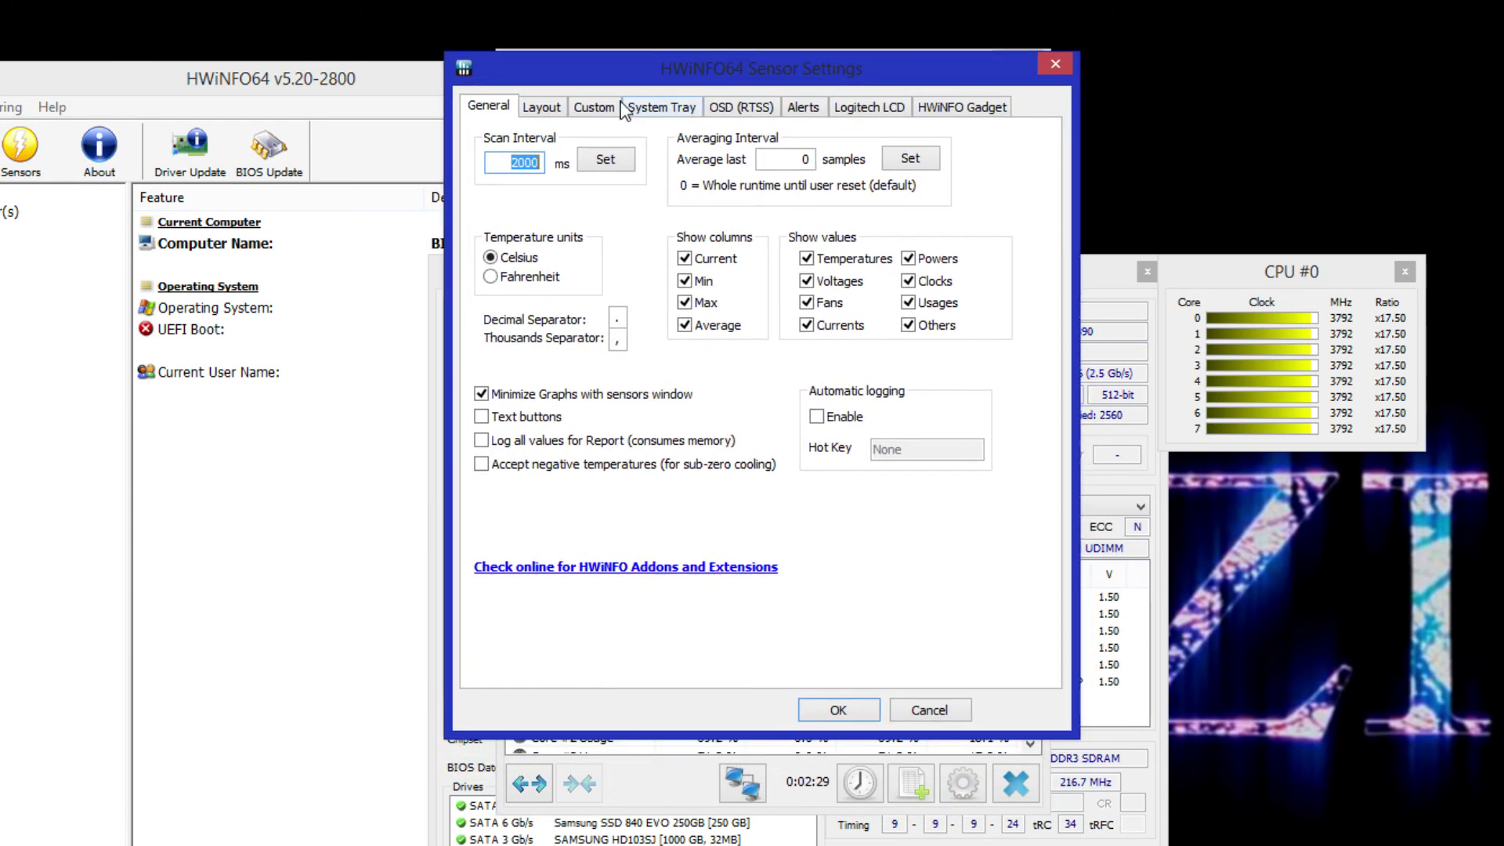
click(583, 110)
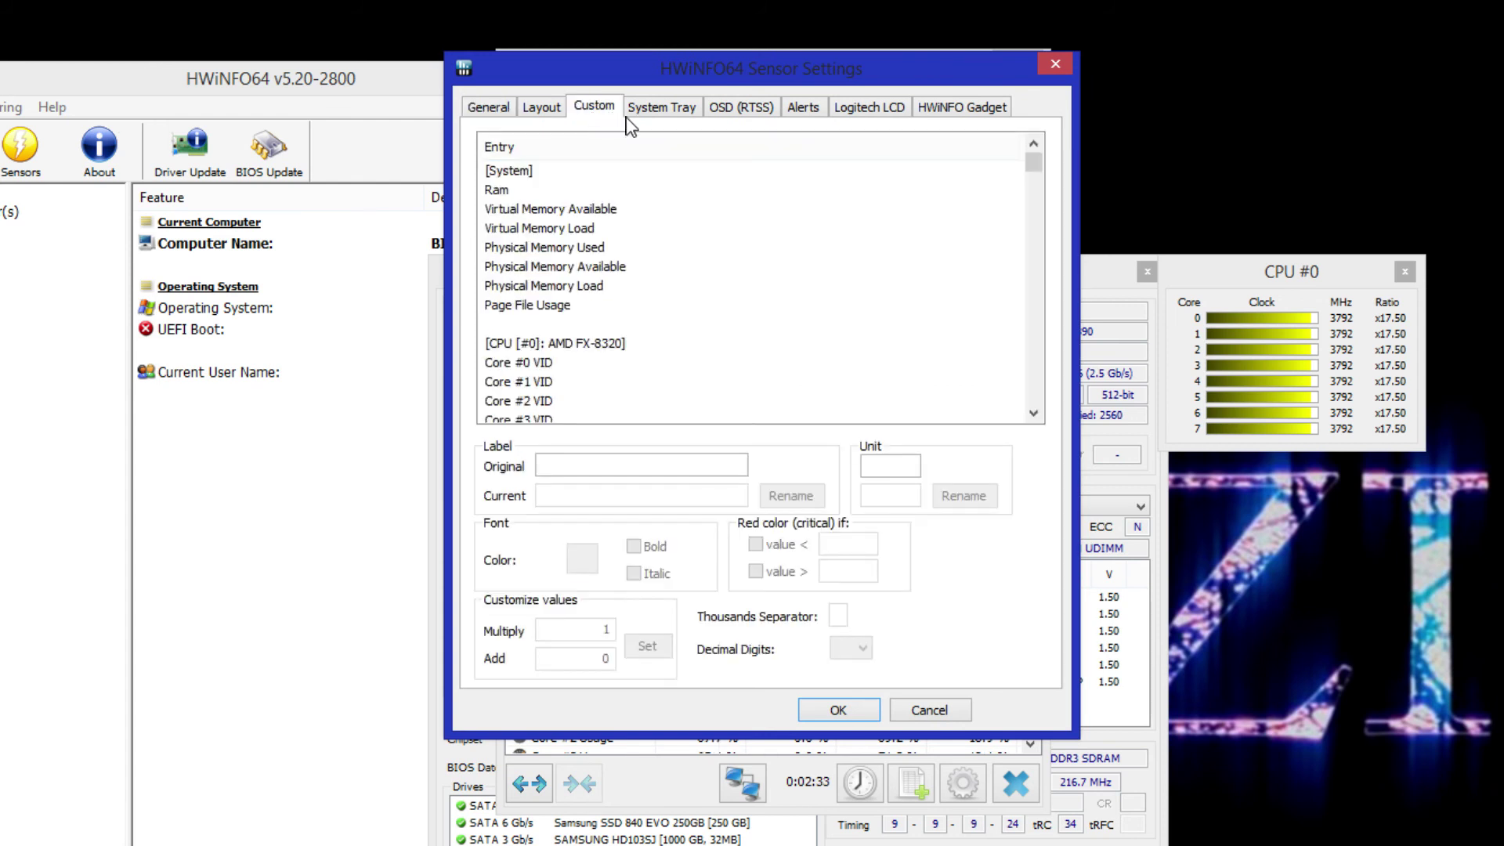
click(562, 209)
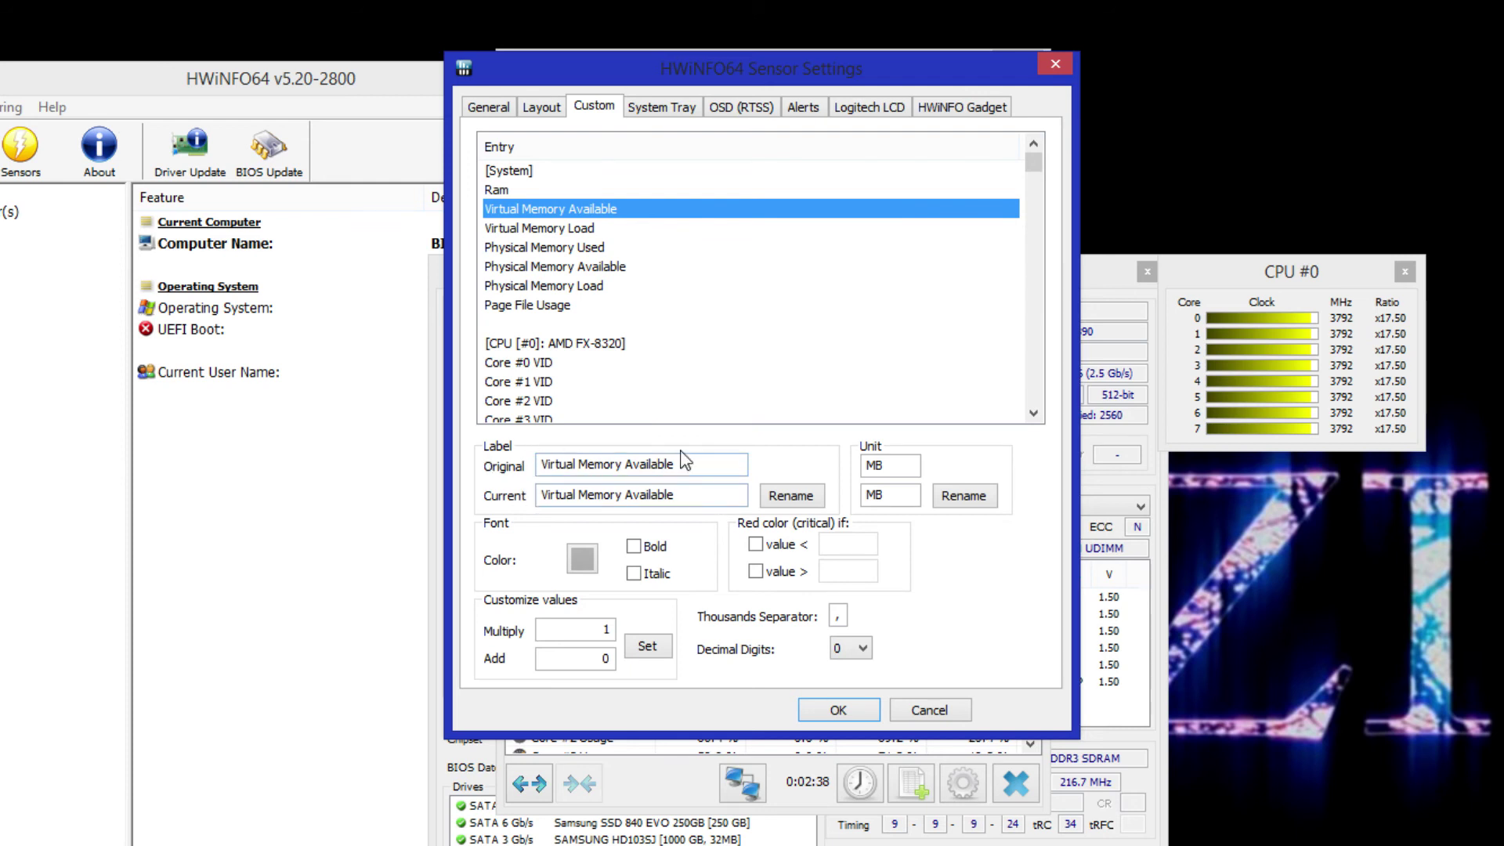
click(709, 491)
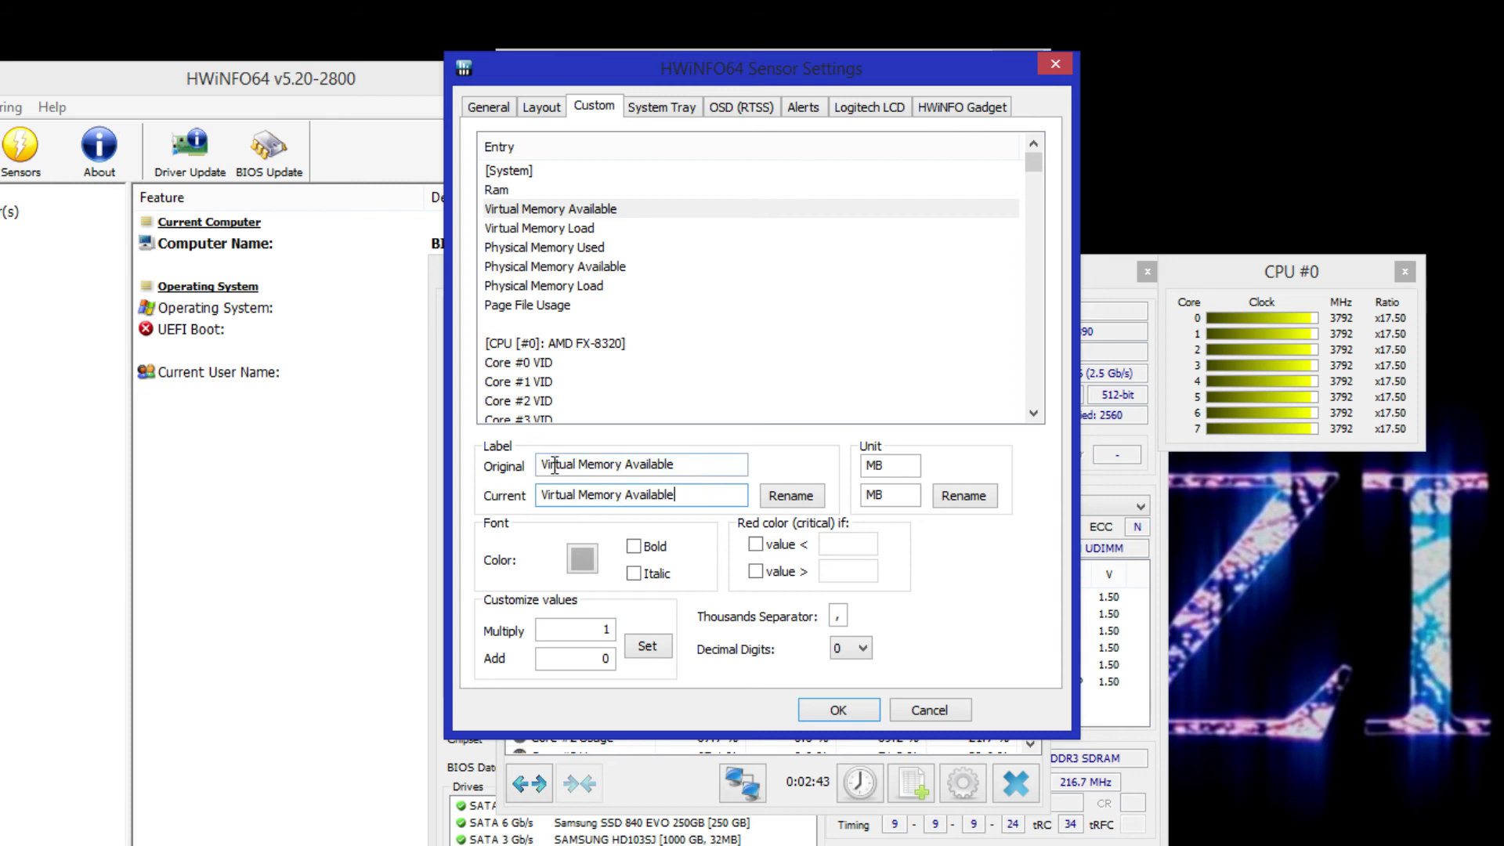
drag(689, 494, 473, 487)
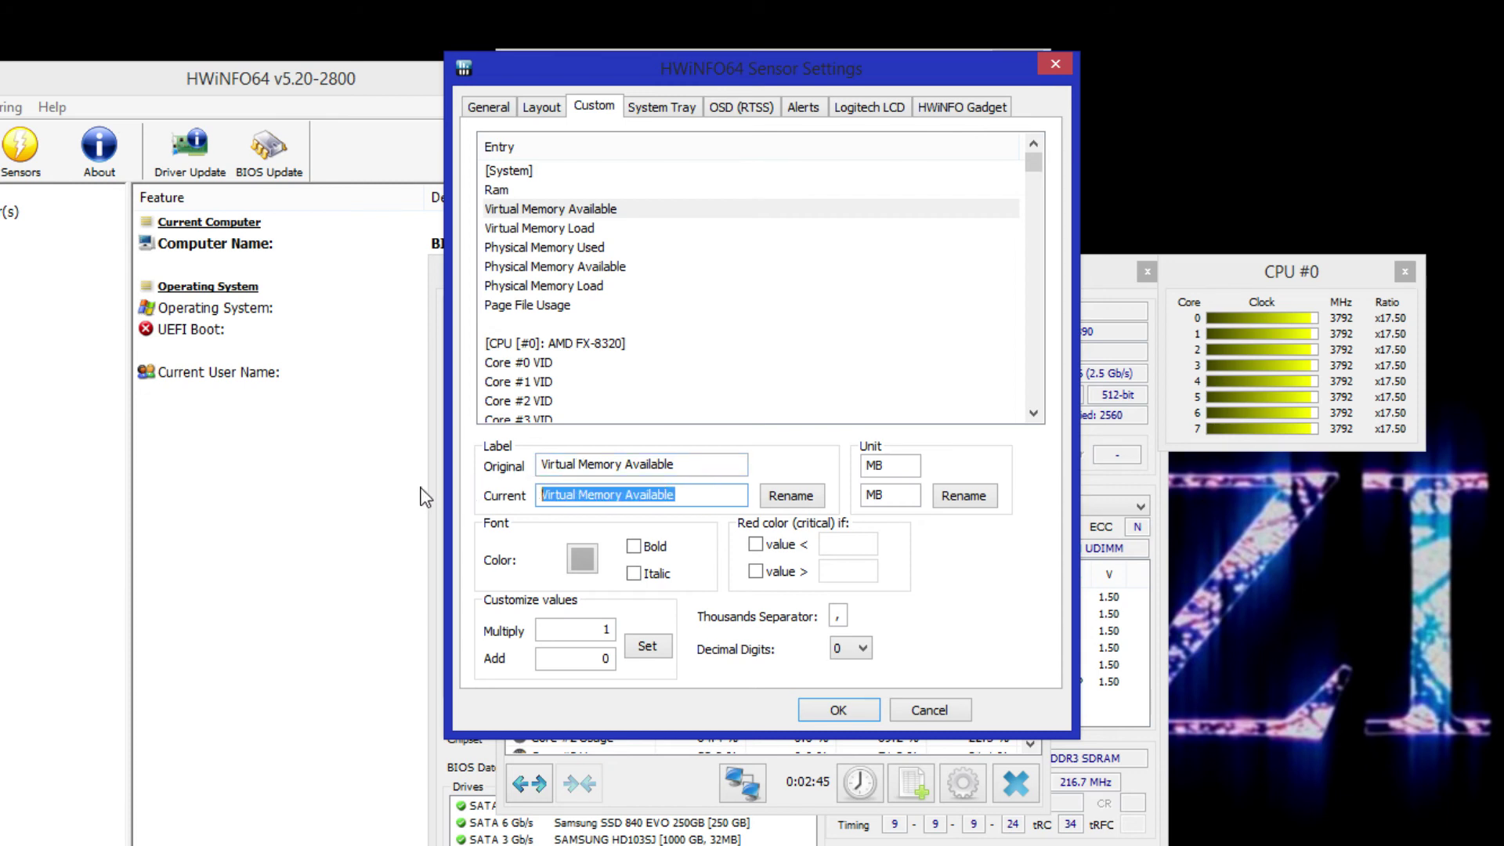
text(Ram)
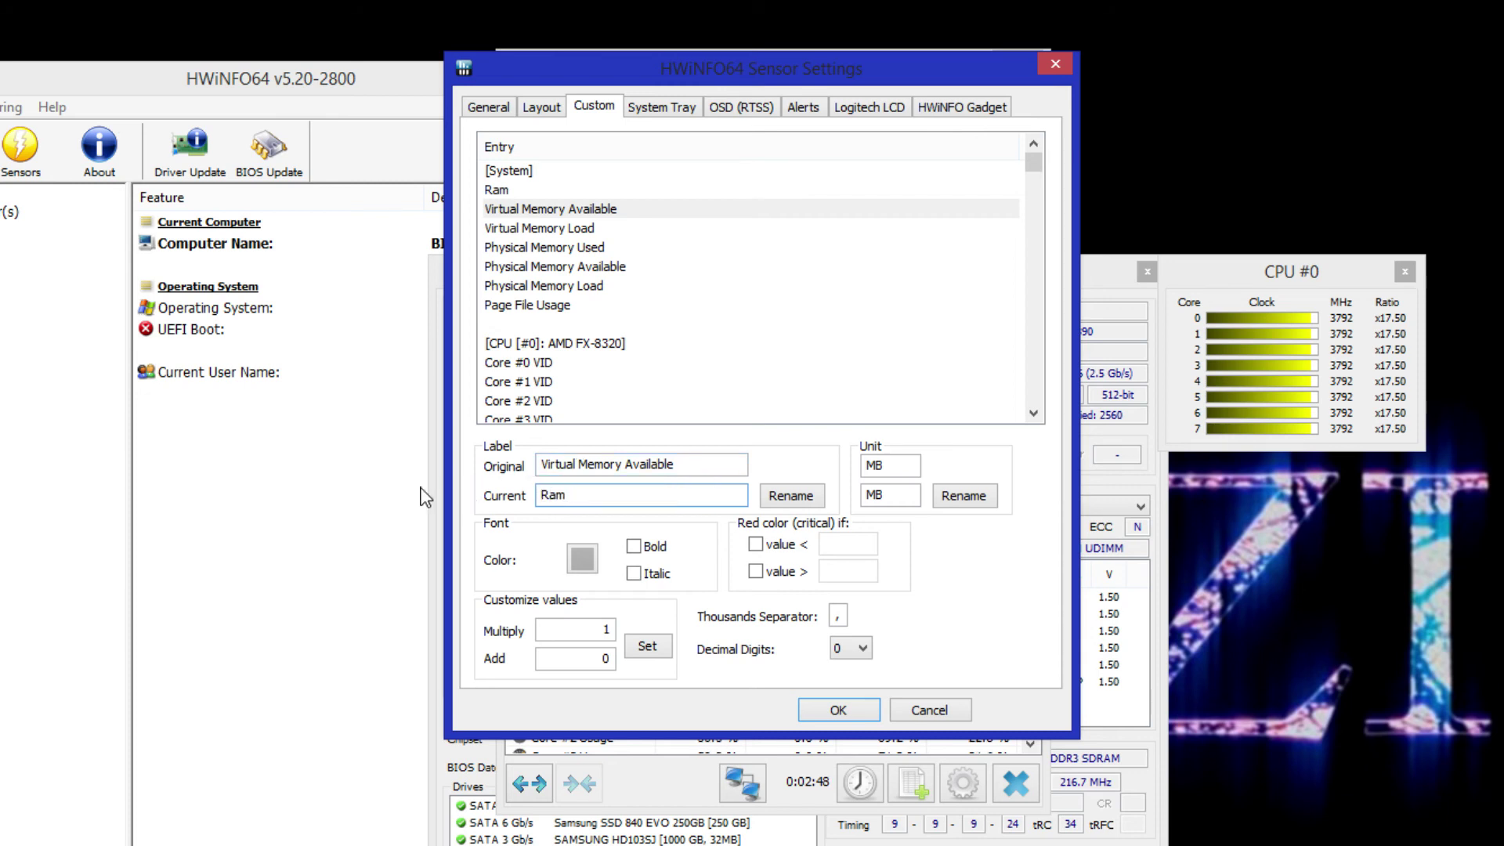
click(791, 496)
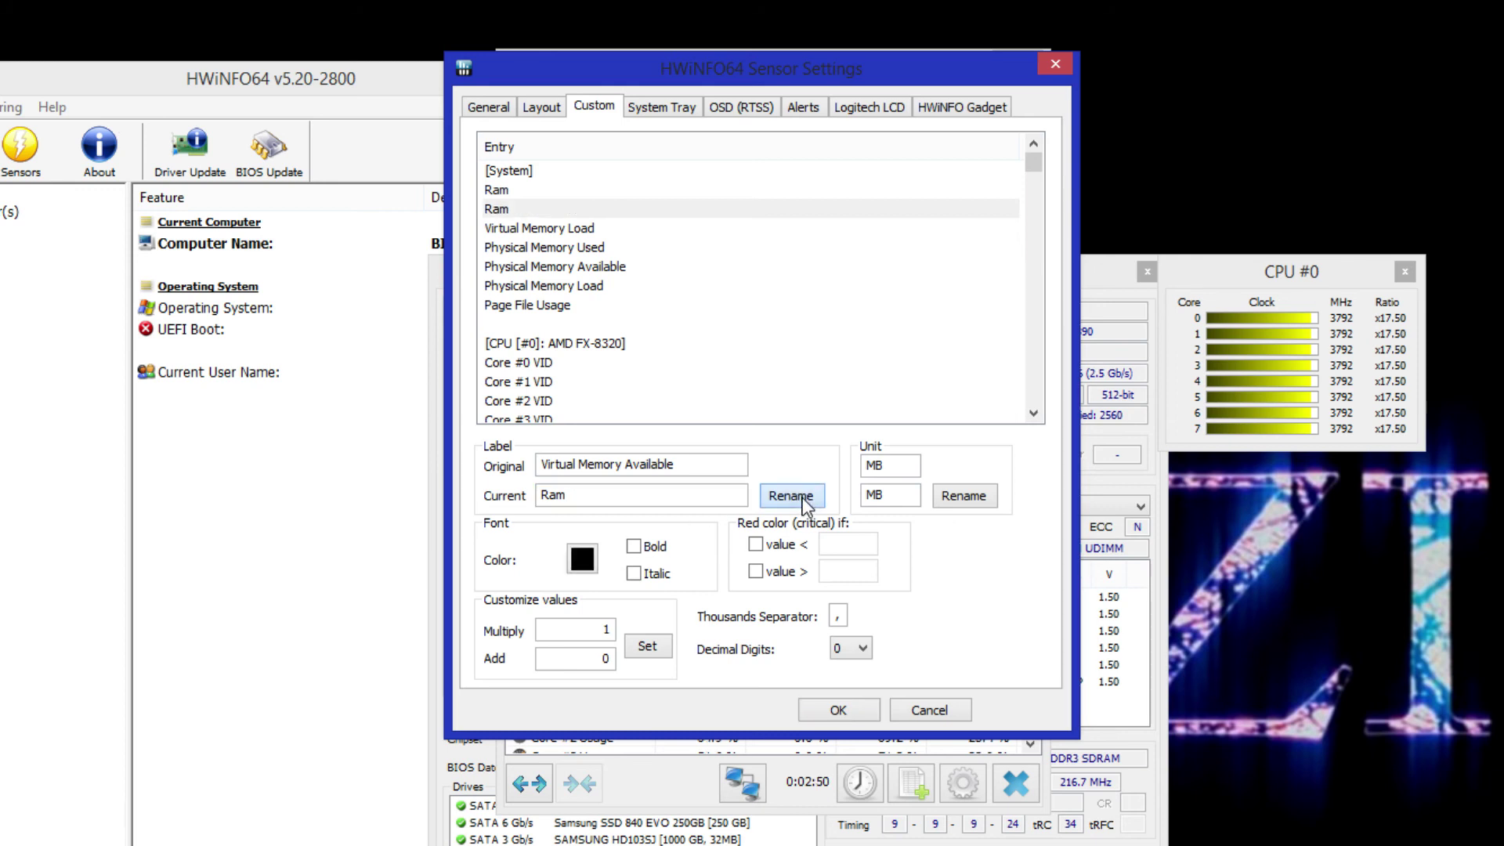
- Save the sensor settings and confirm Rocket League's overlay shows Ram 5,478 MB above CPU usage
click(837, 711)
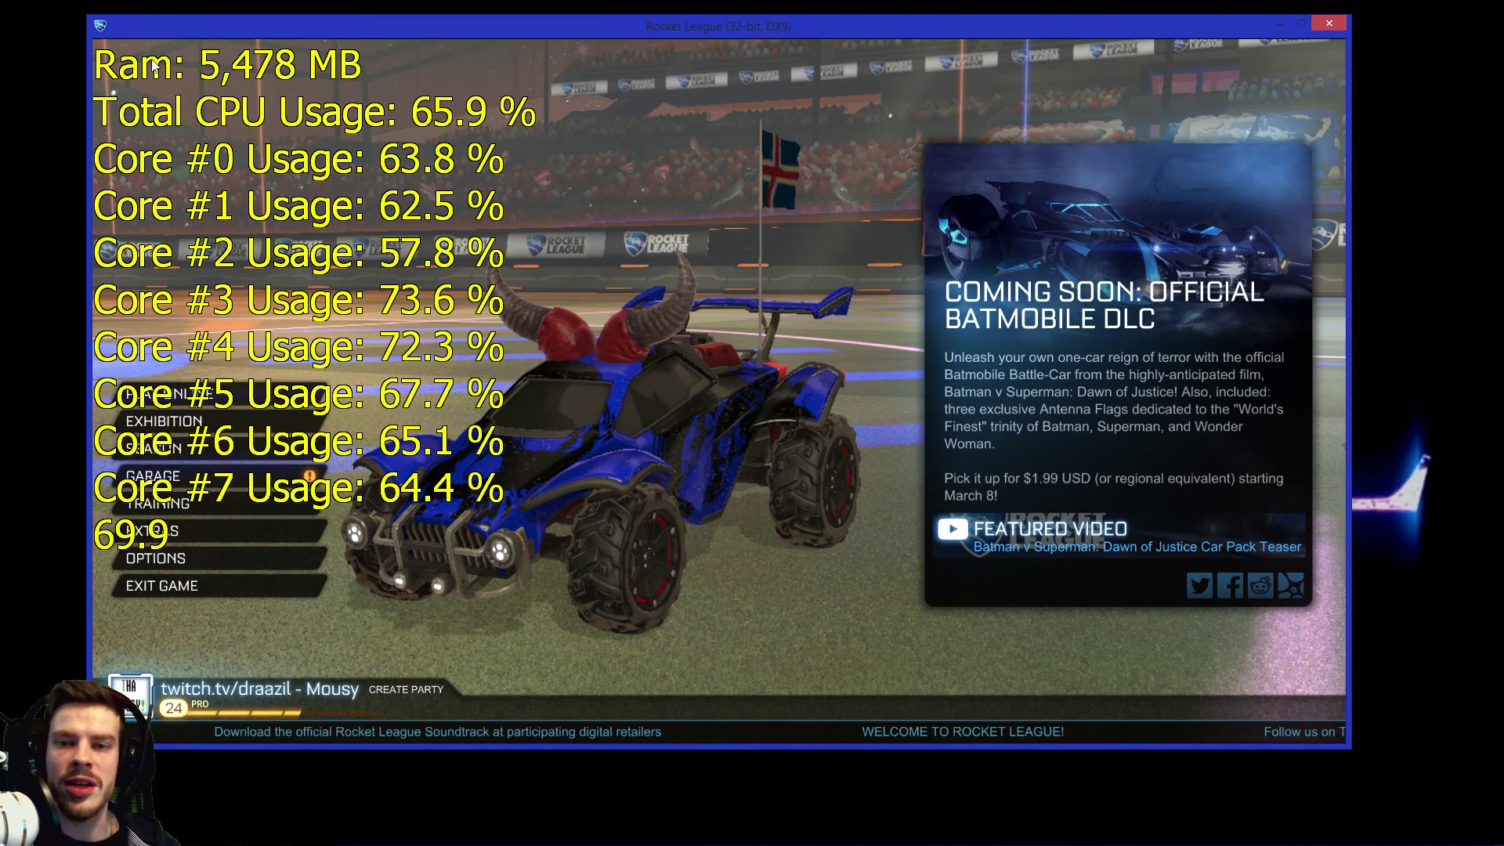
drag(504, 30, 474, 41)
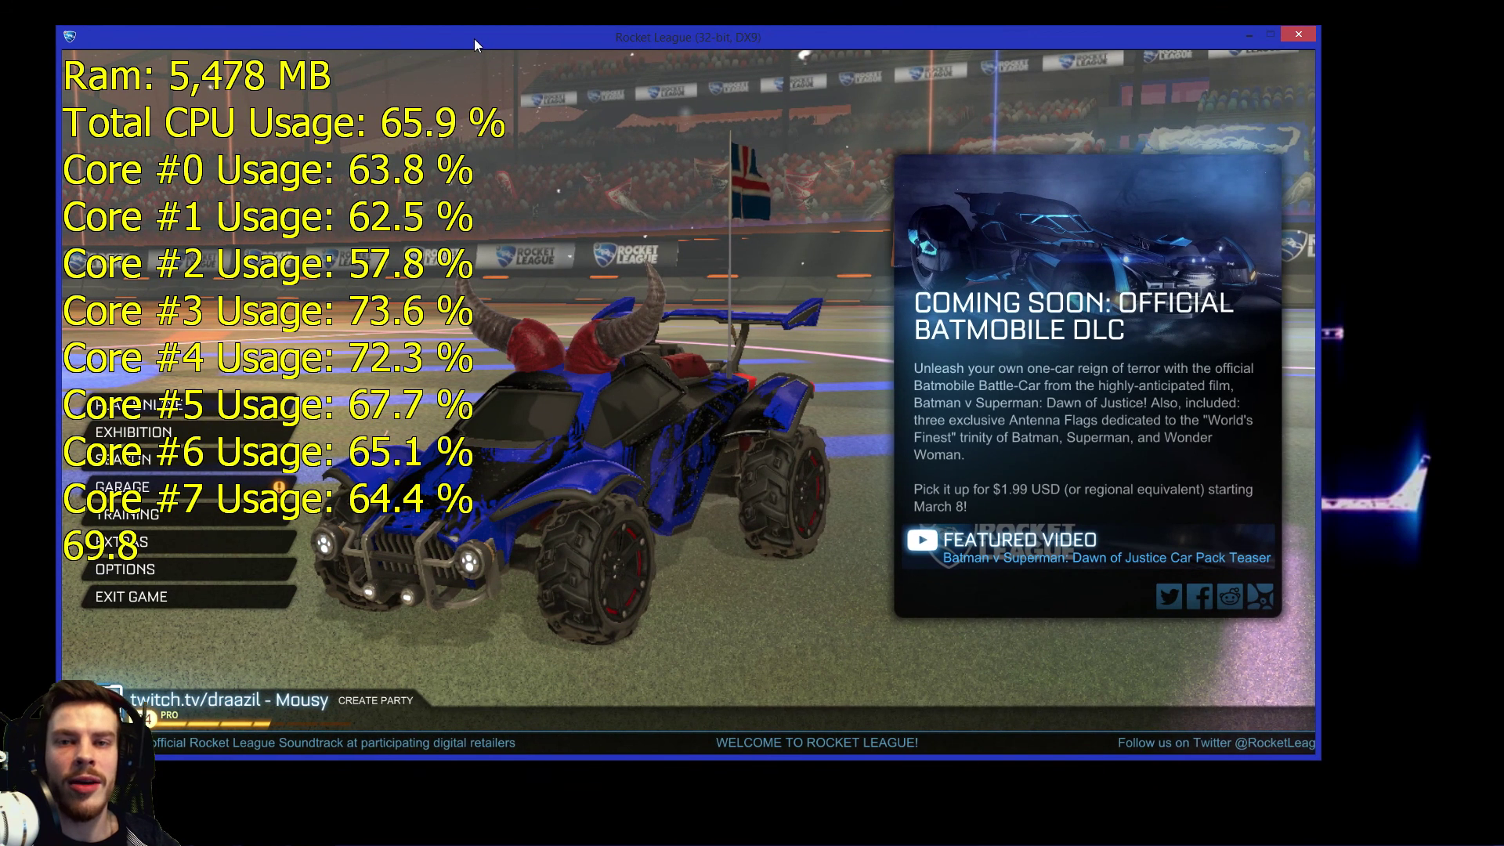